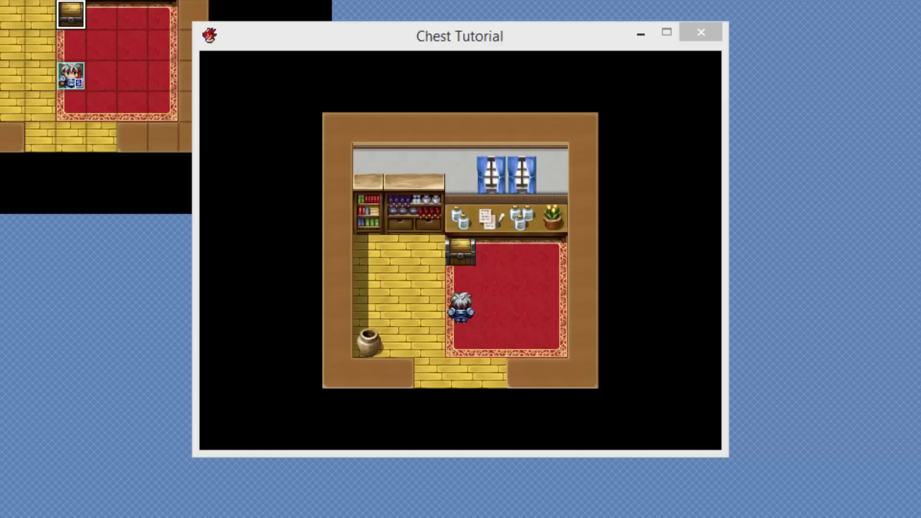
In the playtest, walk the hero to the chest and open it to receive the potion.
left_click(611, 252)
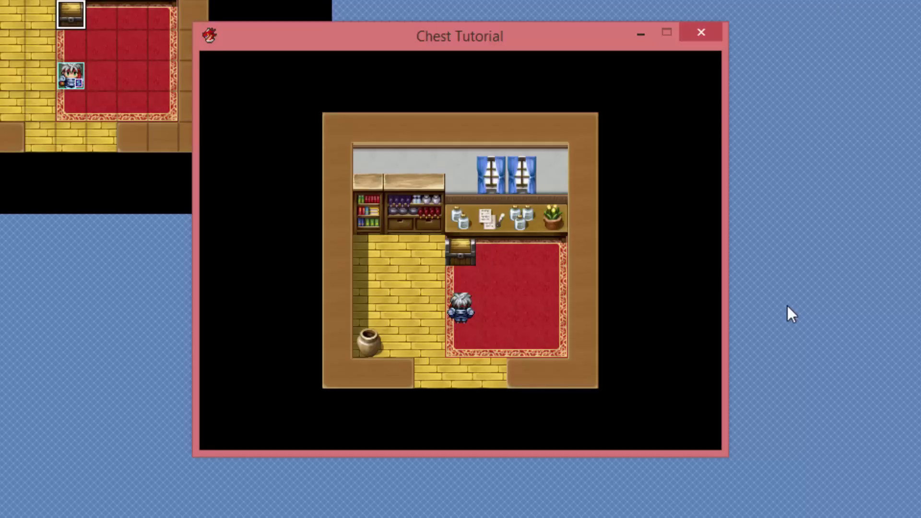
key("Left")
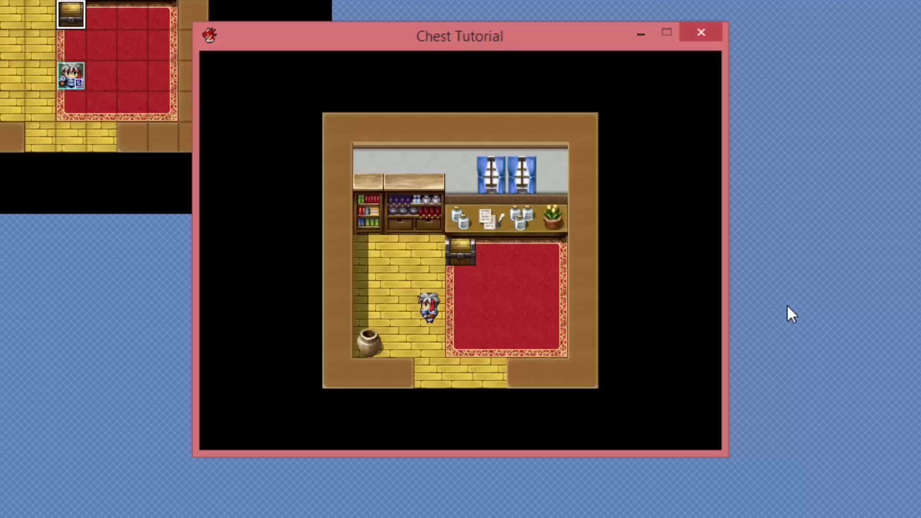
key("Right")
key("Up")
key("Return")
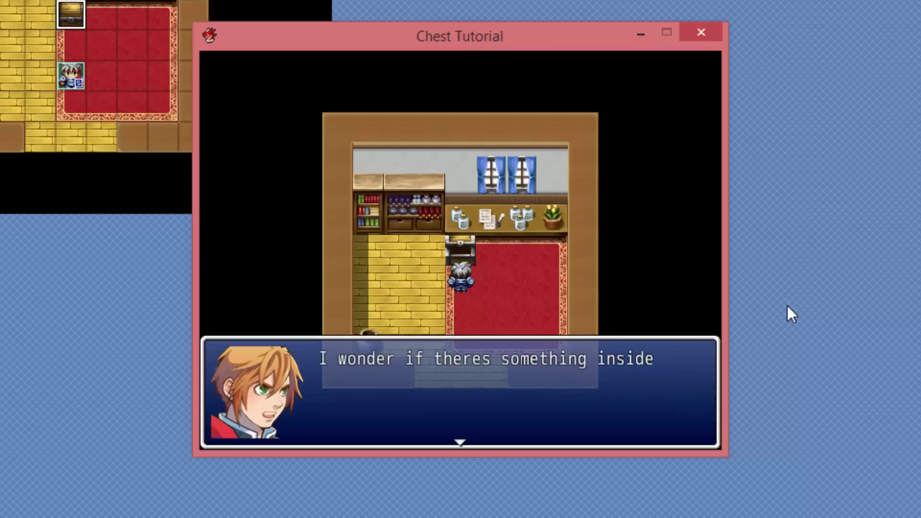
key("Return")
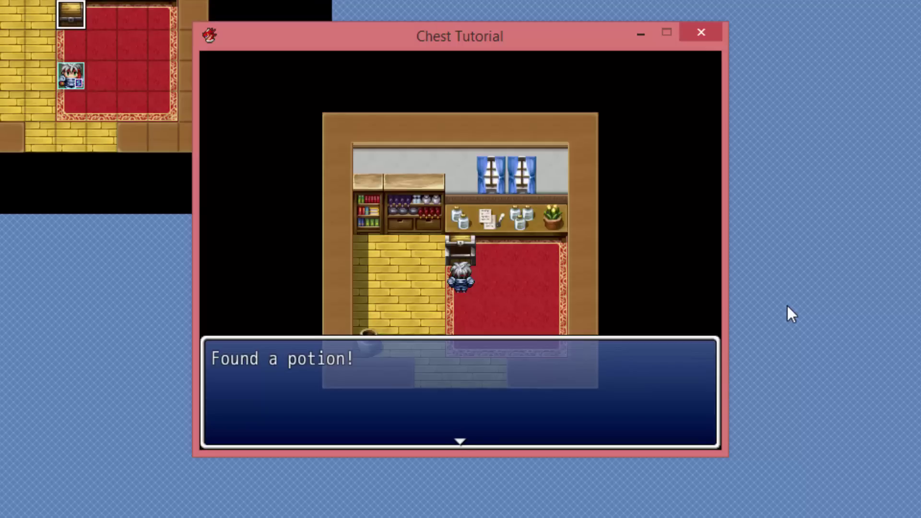
key("Return")
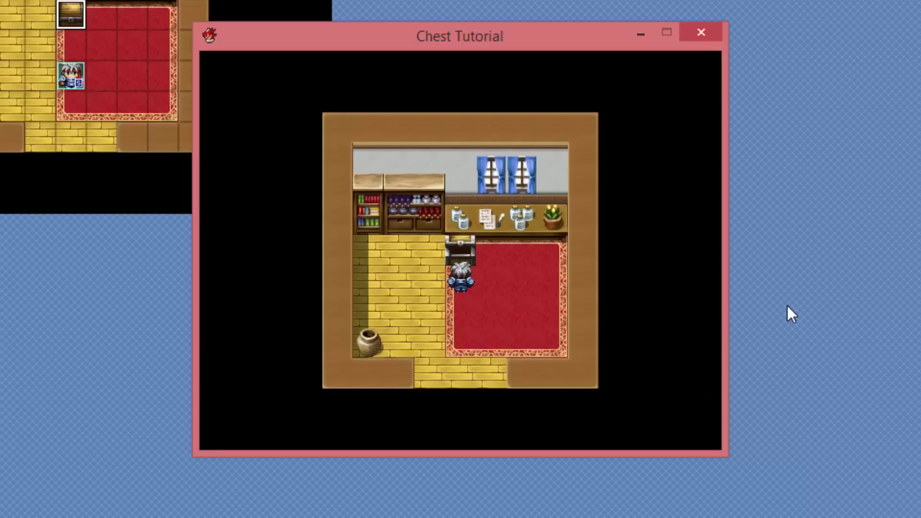
Recheck the opened chest for its 'There was nothing here' message, then close the playtest.
key("Down")
key("Up")
key("Return")
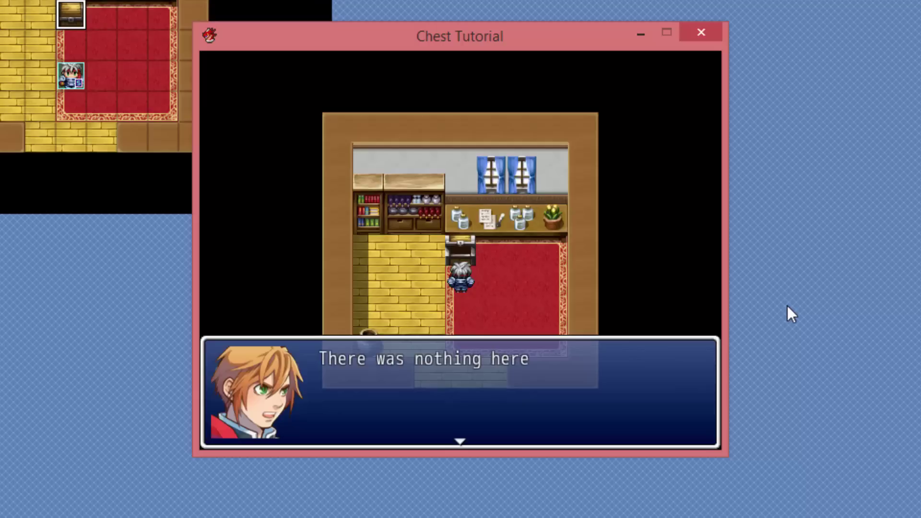
key("Return")
key("Down")
key("Up")
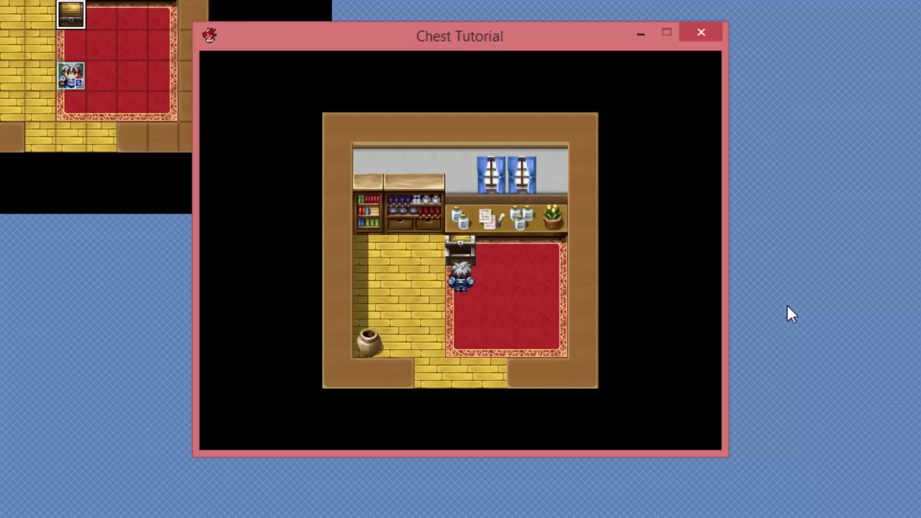
left_click(701, 32)
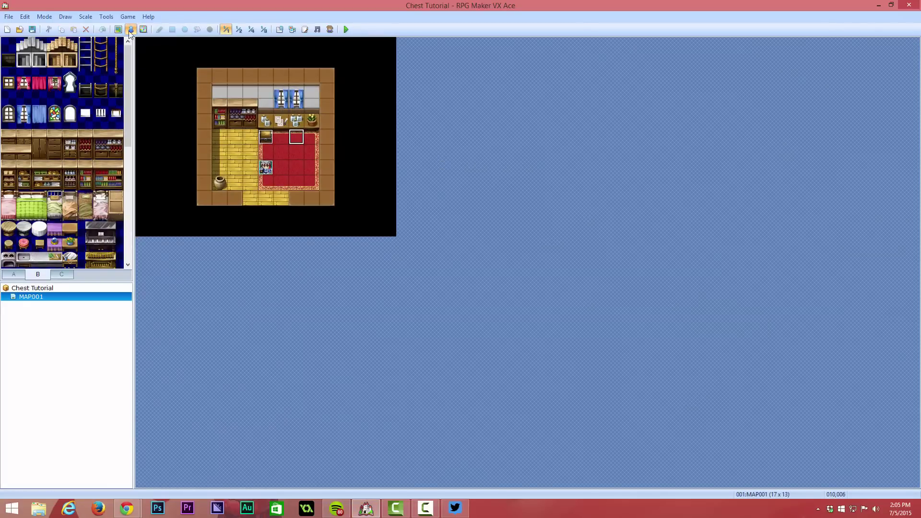
Quick-create a Treasure Chest event holding Item 001:Potion on the carpet tile, then inspect it without changes.
right_click(295, 137)
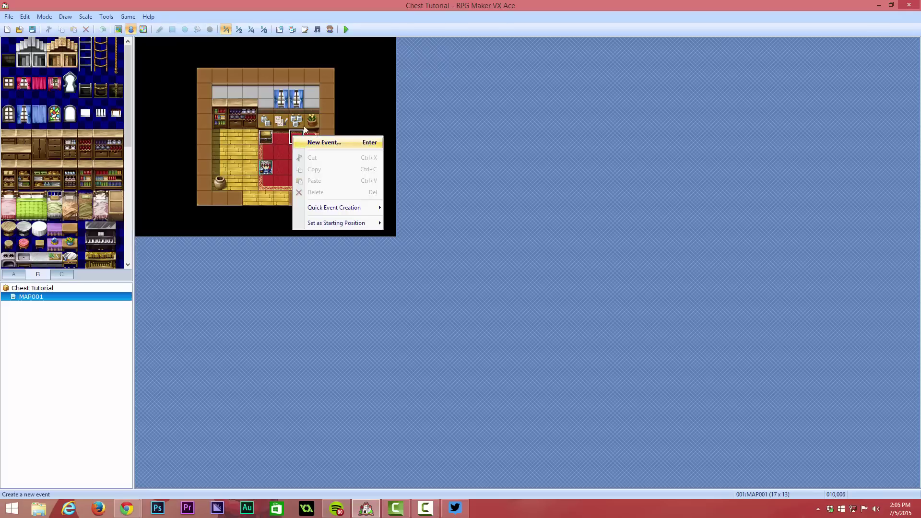
mouse_move(332, 209)
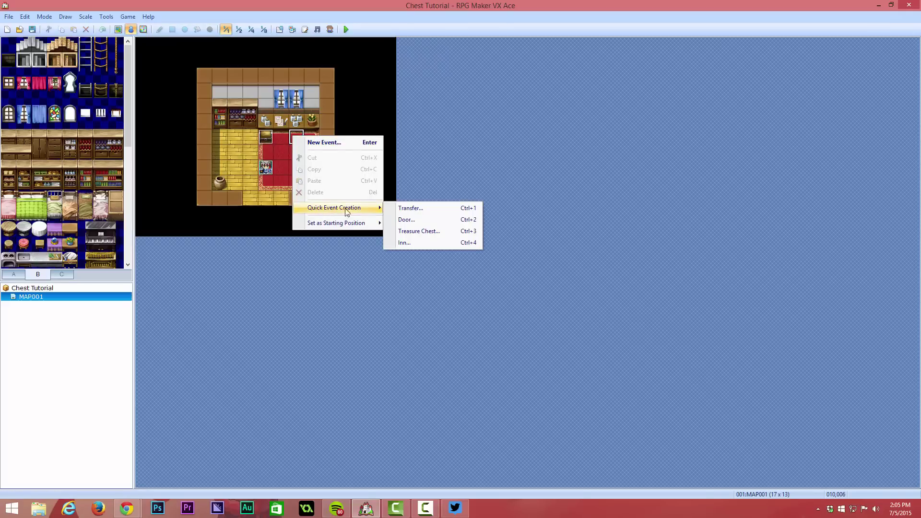
left_click(410, 232)
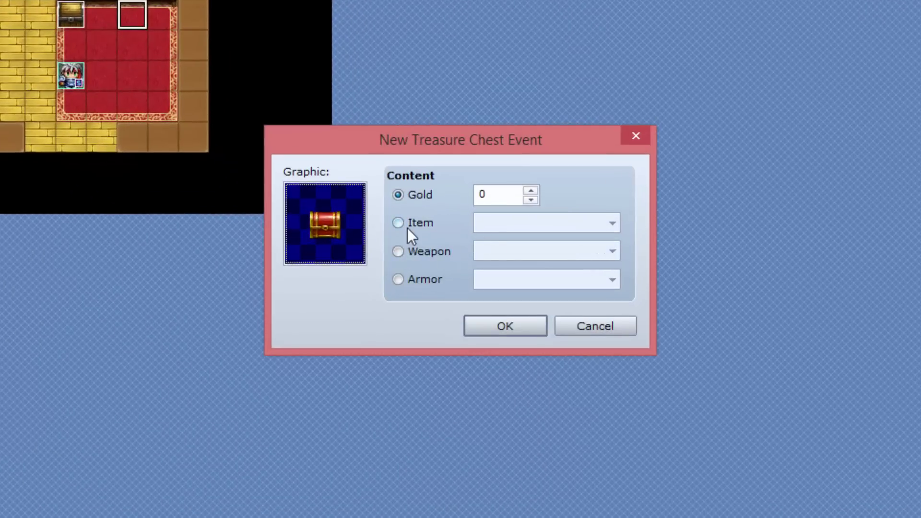
left_click(408, 227)
left_click(554, 223)
left_click(521, 237)
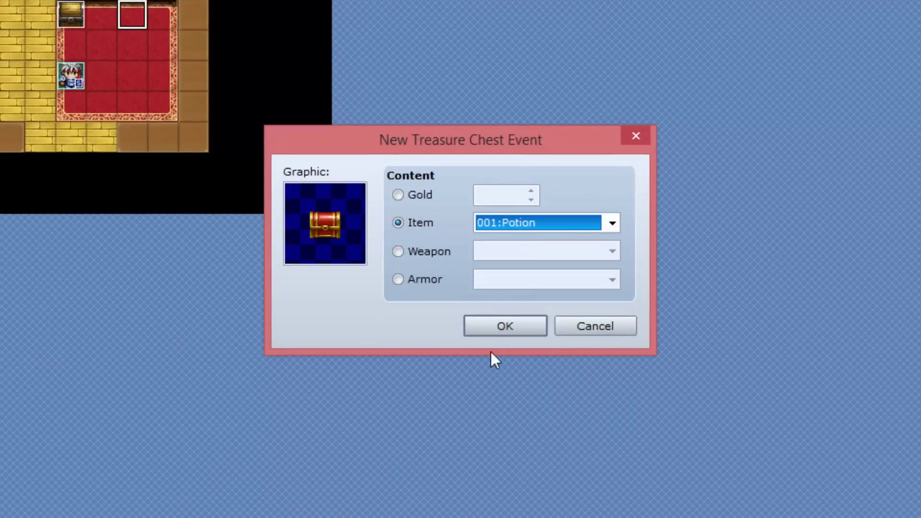
key("Return")
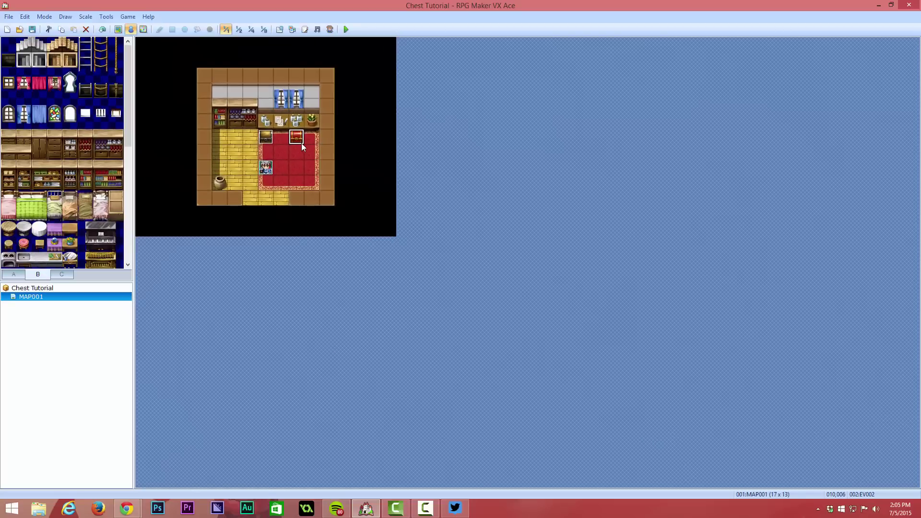
double_click(302, 143)
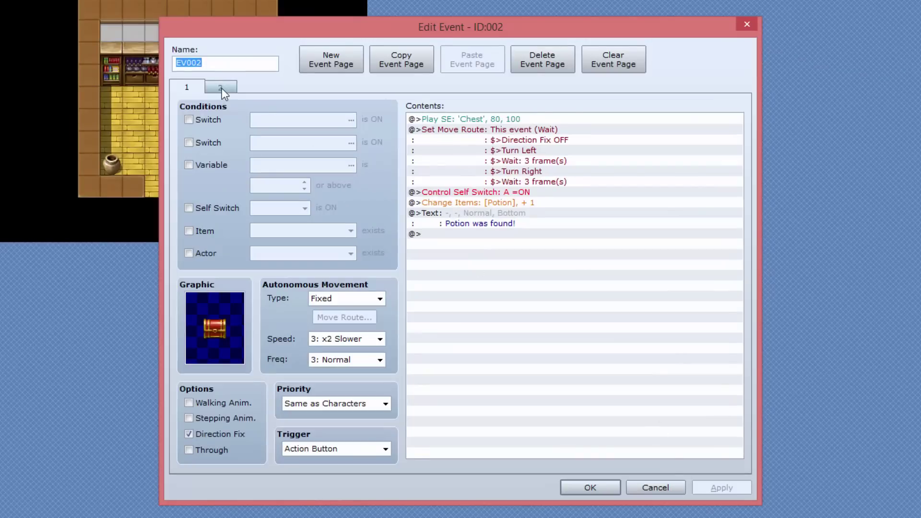
left_click(655, 488)
Save the project, start a New Game playtest, and collect the Potion from the red chest.
left_click(346, 29)
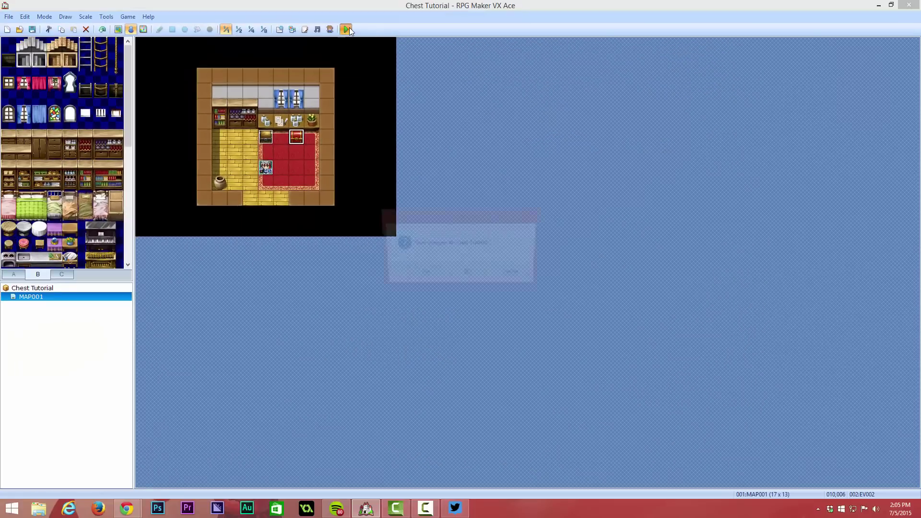
left_click(441, 269)
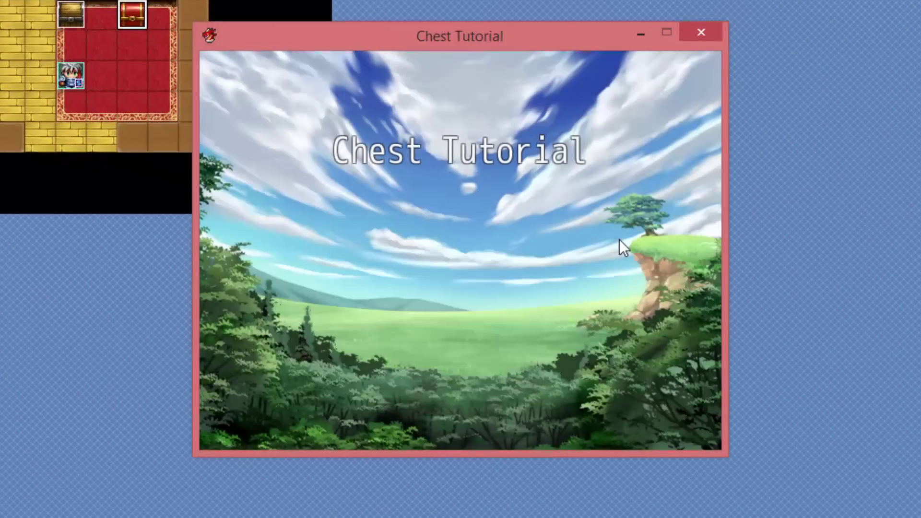
key("Return")
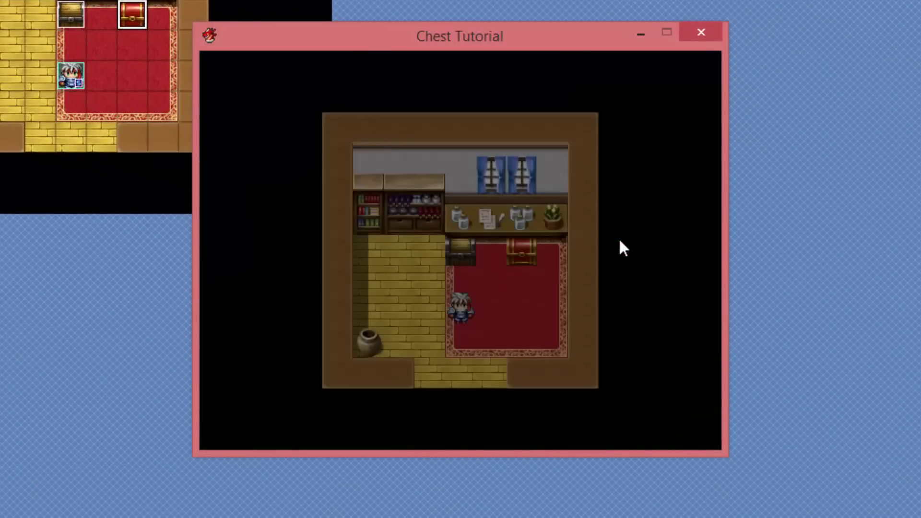
key("Up")
key("Right")
key("Right")
key("Up")
key("Return")
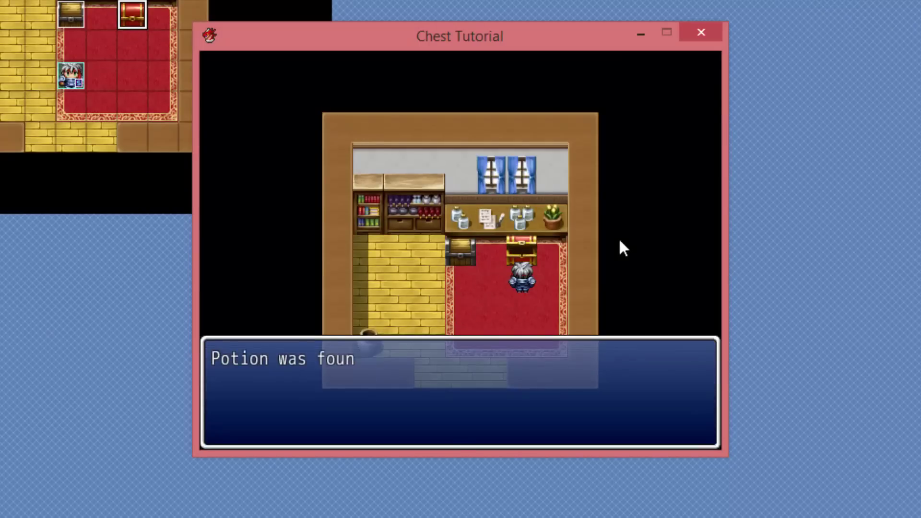
key("Return")
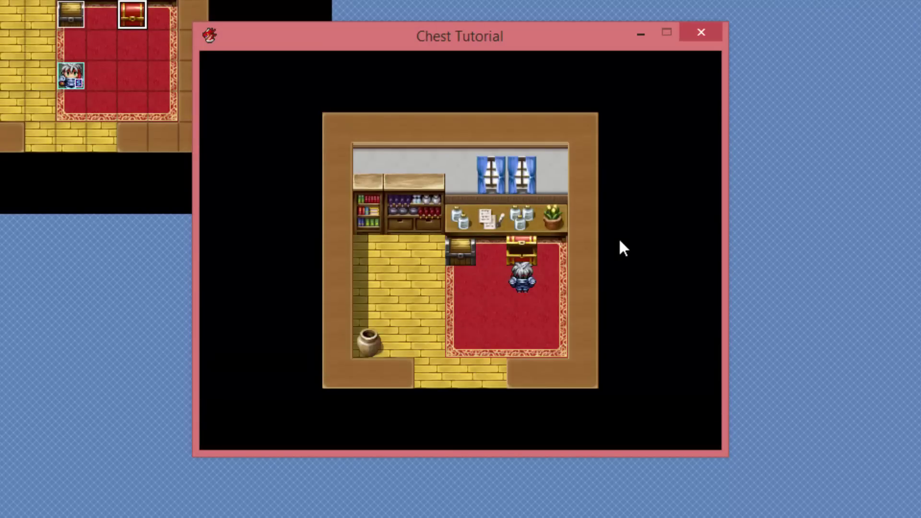
key("Escape")
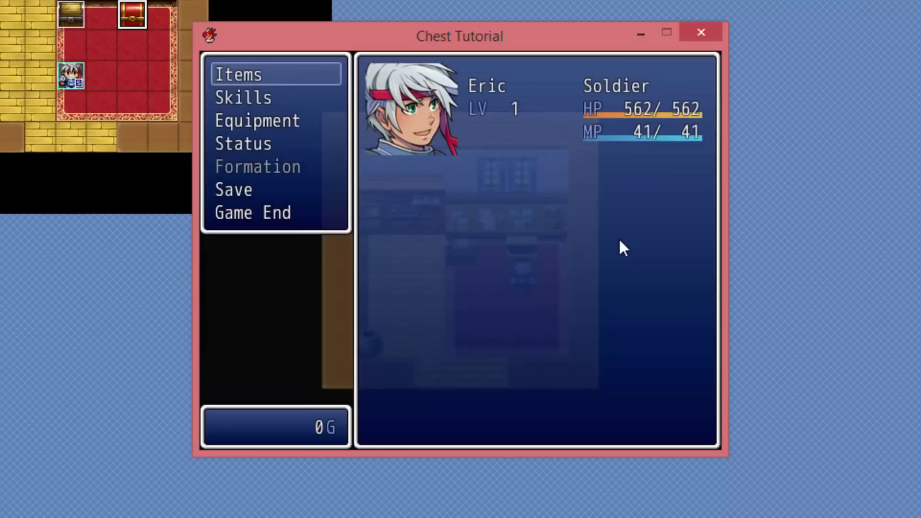
key("Escape")
Check the brown chest again and read through to its empty-chest message.
key("Left")
key("Left")
key("Up")
key("Return")
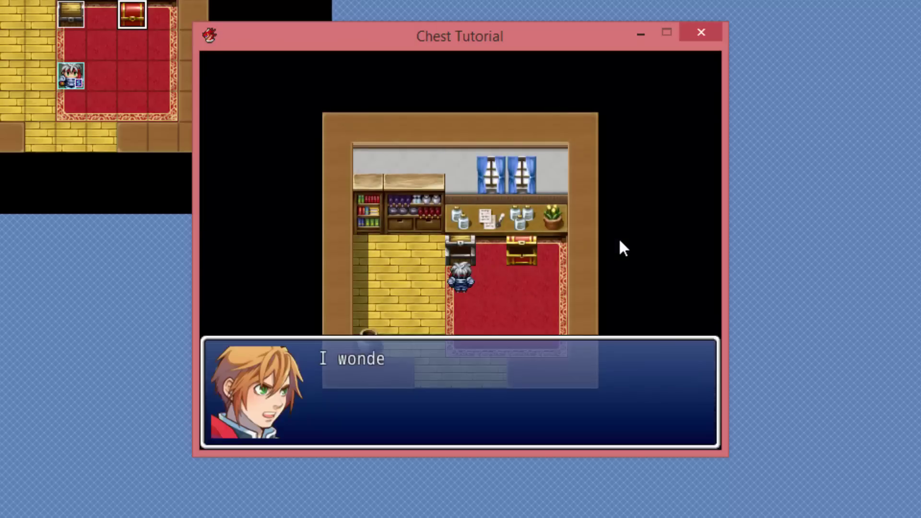
key("Return")
key("Return")
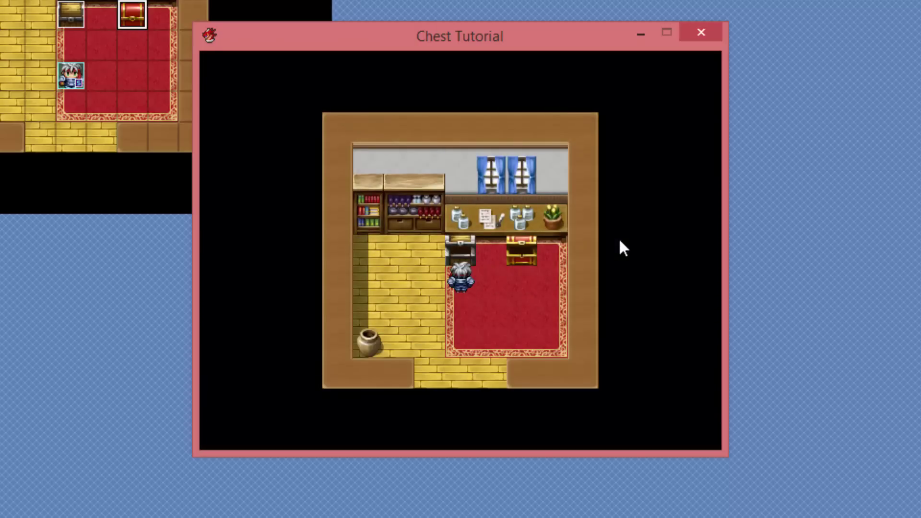
key("Return")
key("Return")
Close the playtest and drag the red chest one tile over to spread the chests apart.
left_click(696, 36)
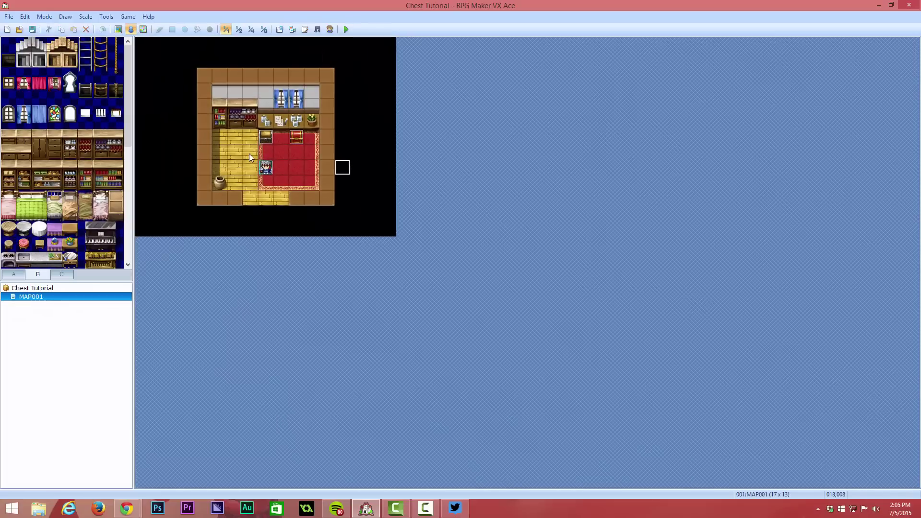
right_click(280, 140)
left_click(296, 138)
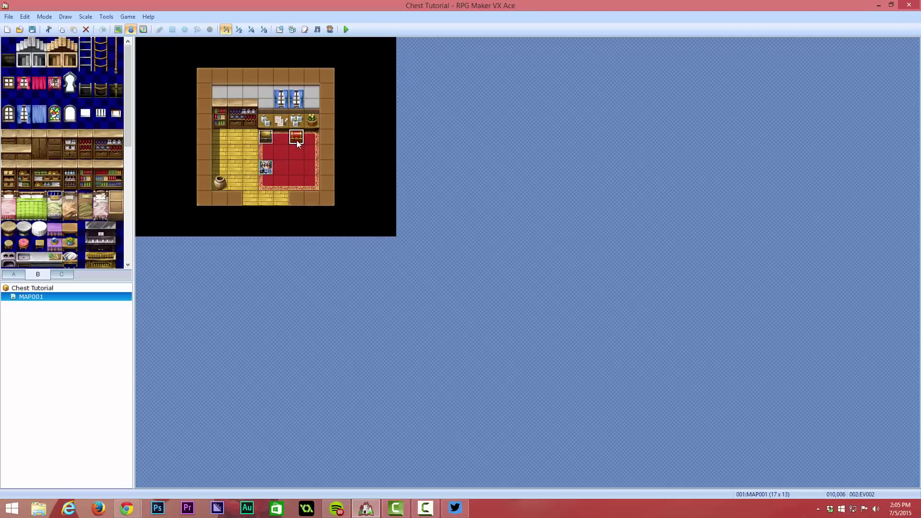
left_click_drag(298, 140, 253, 139)
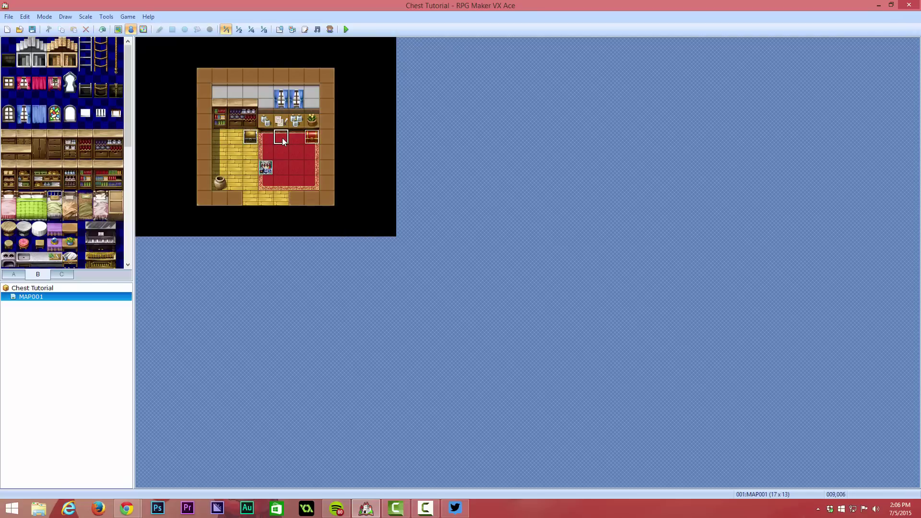
Create a new event between the chests using the !Chest sprite with Direction Fix on.
right_click(282, 137)
left_click(292, 143)
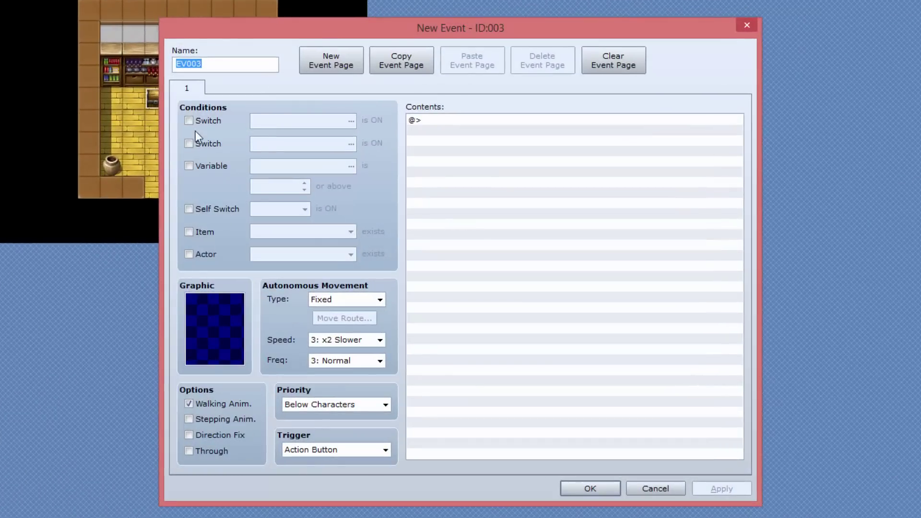
double_click(209, 315)
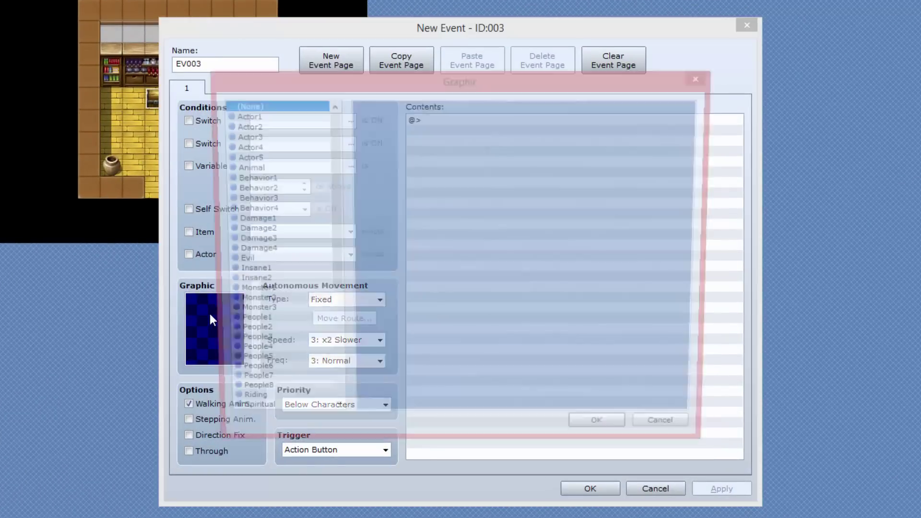
left_click(321, 358)
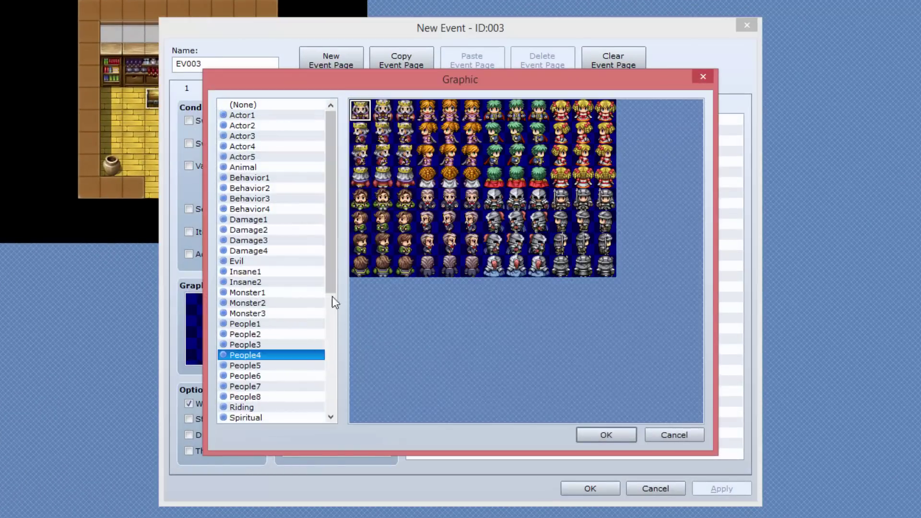
left_click_drag(332, 295, 333, 376)
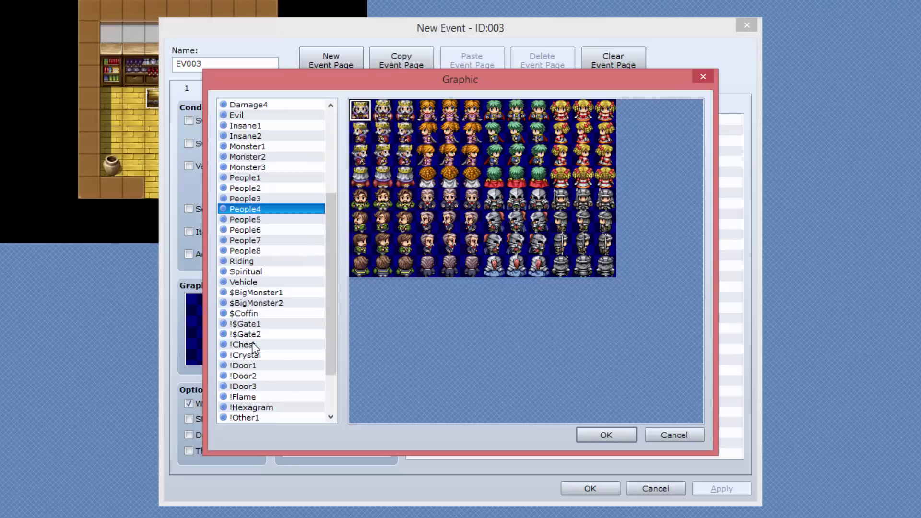
left_click(256, 345)
left_click(606, 435)
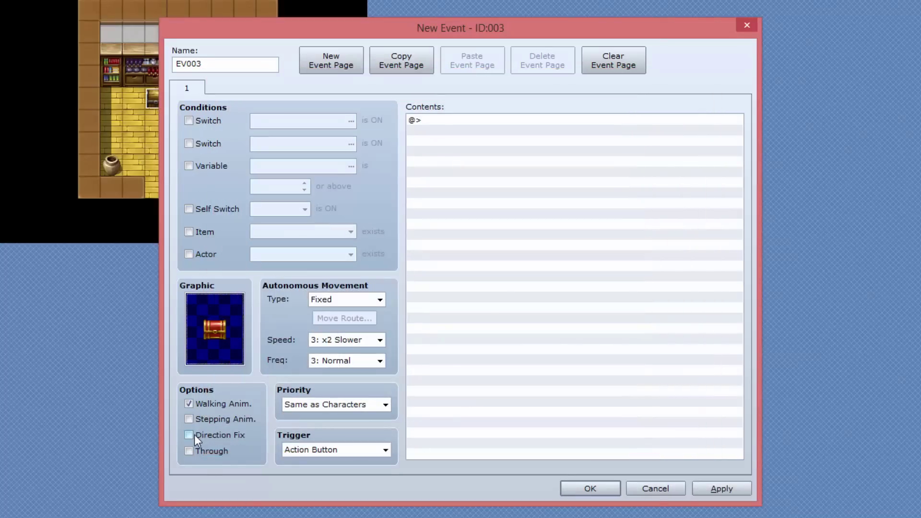
left_click(190, 437)
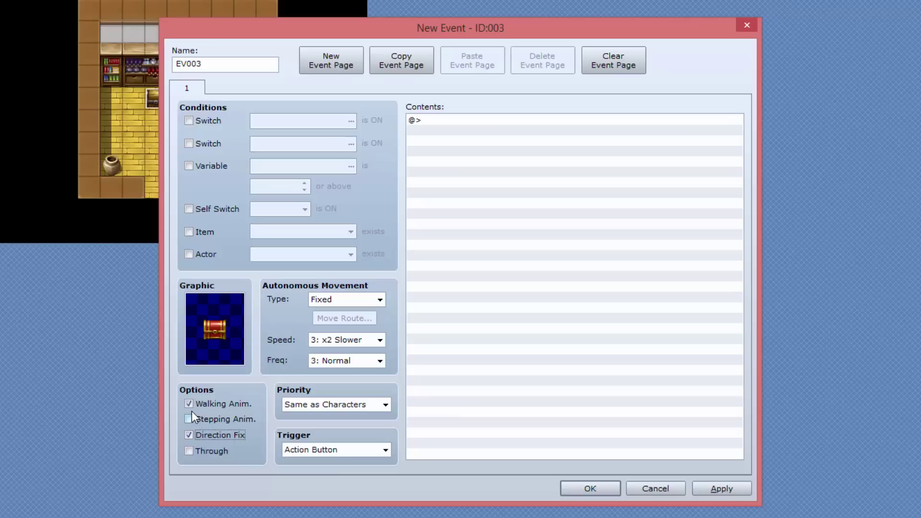
Copy and paste the event page, giving page 2 the open !Chest graphic.
left_click(403, 70)
left_click(464, 65)
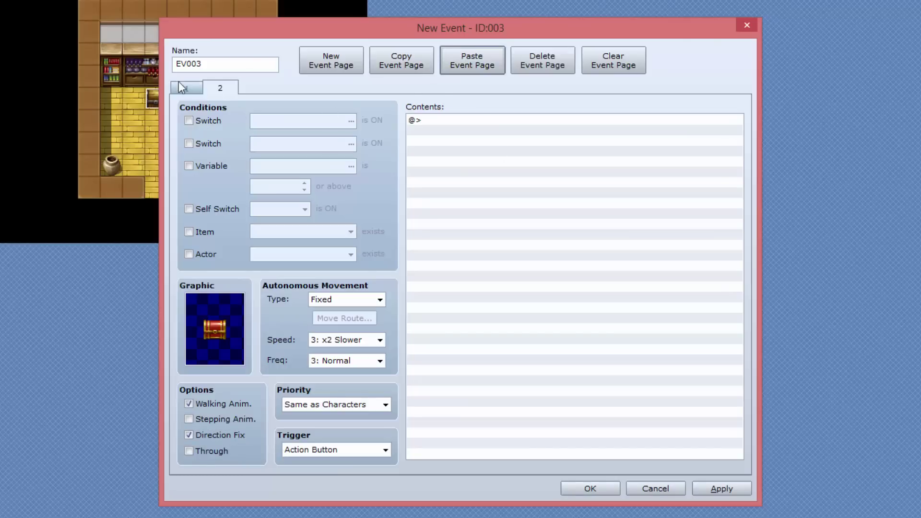
left_click(205, 88)
left_click(213, 91)
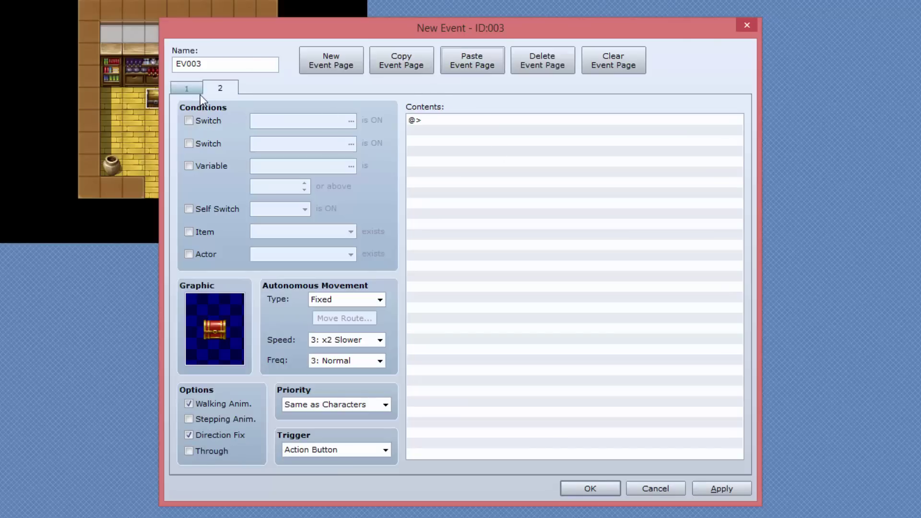
double_click(218, 330)
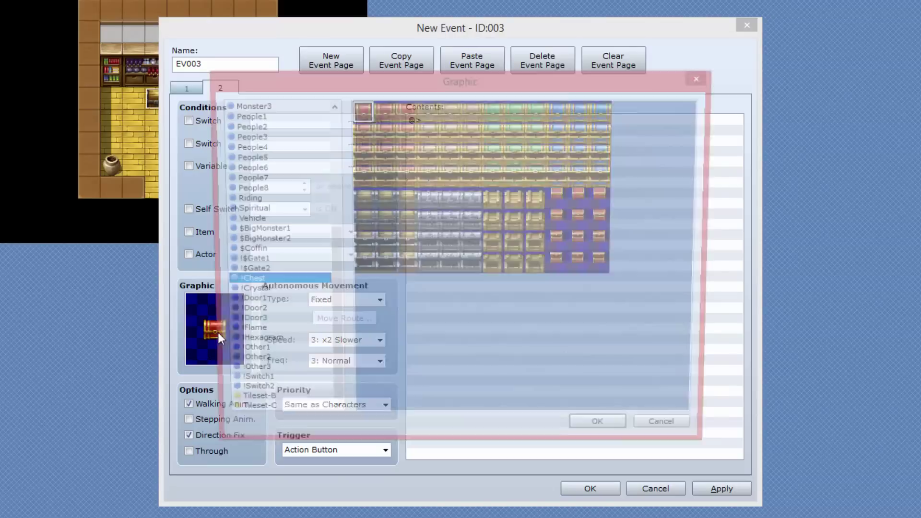
left_click(361, 179)
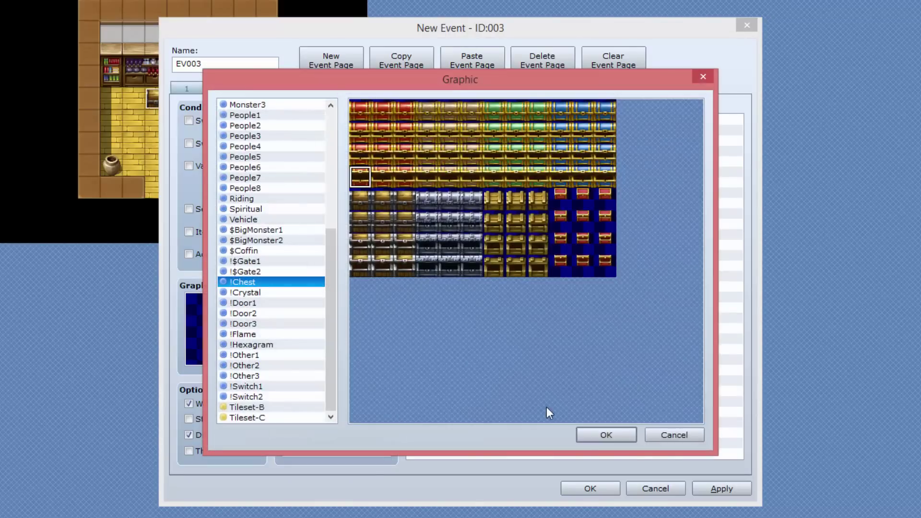
left_click(587, 436)
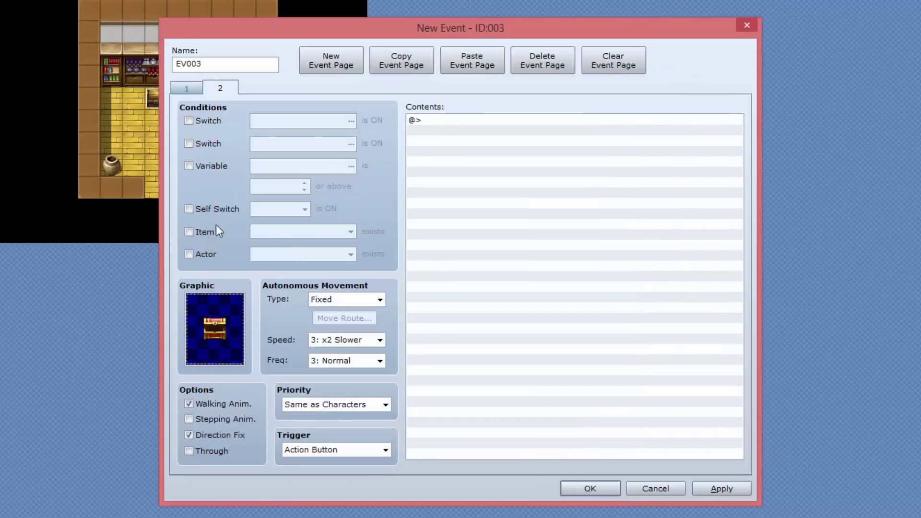
Condition page 2 on Self Switch A, then go back to page 1's command list.
left_click(208, 208)
left_click(262, 207)
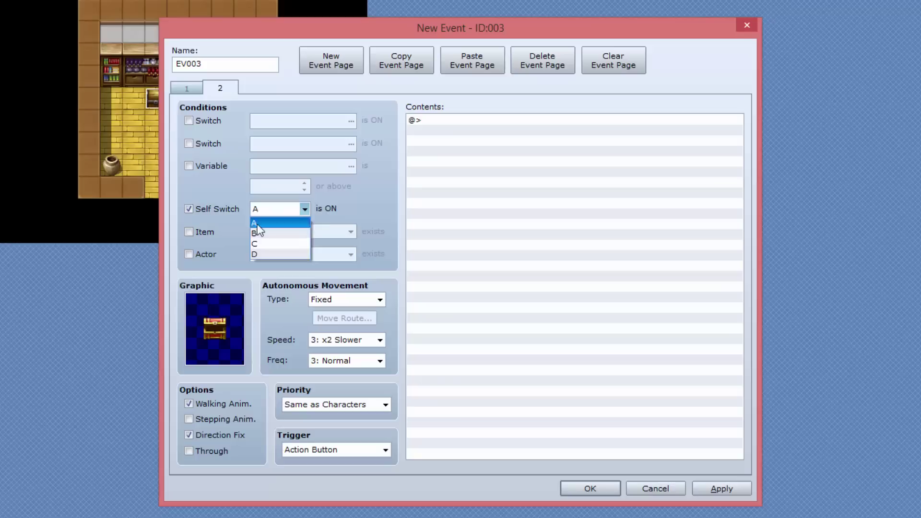
left_click(268, 221)
left_click(187, 87)
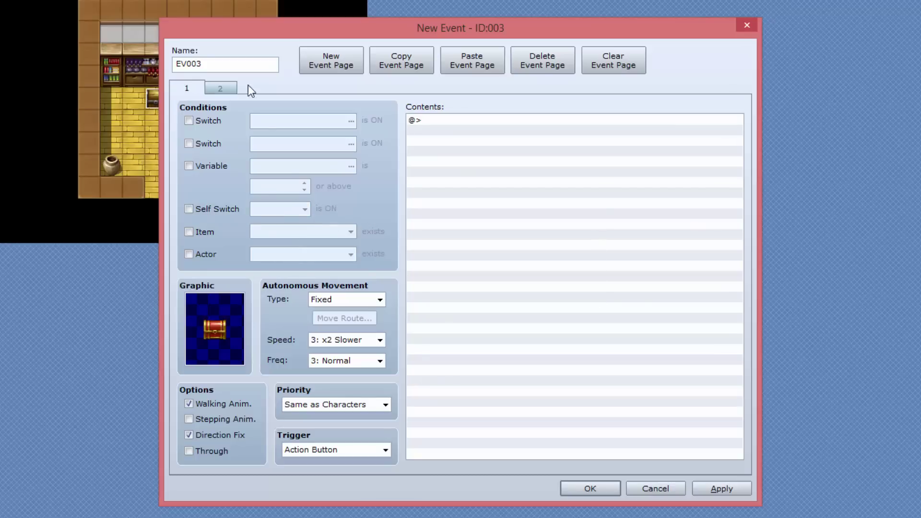
left_click(441, 155)
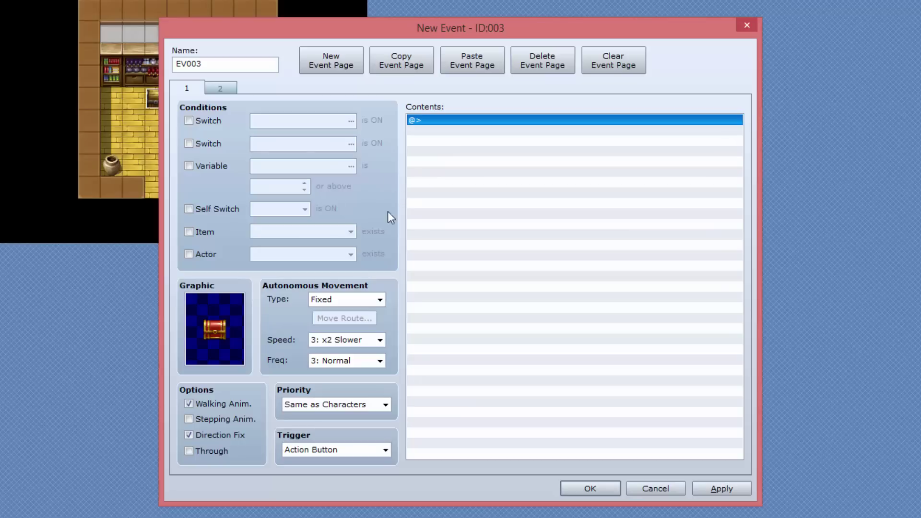
left_click(233, 89)
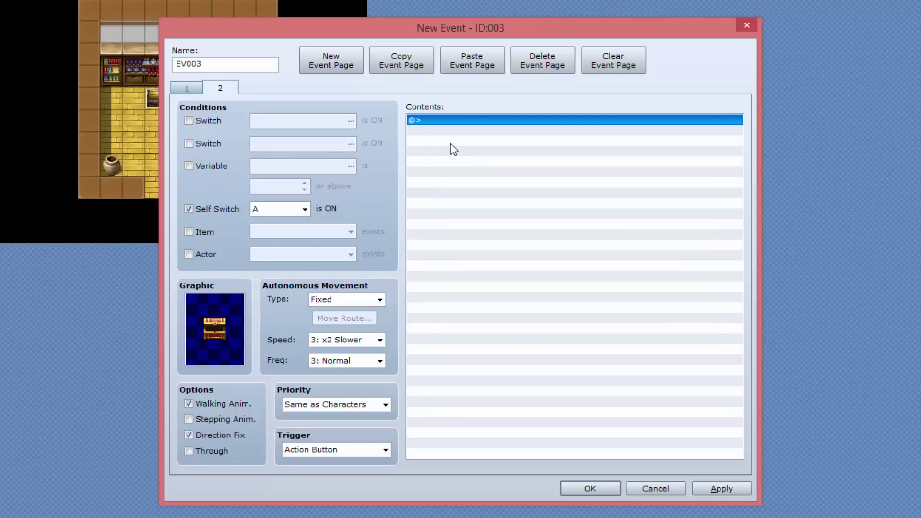
left_click(186, 89)
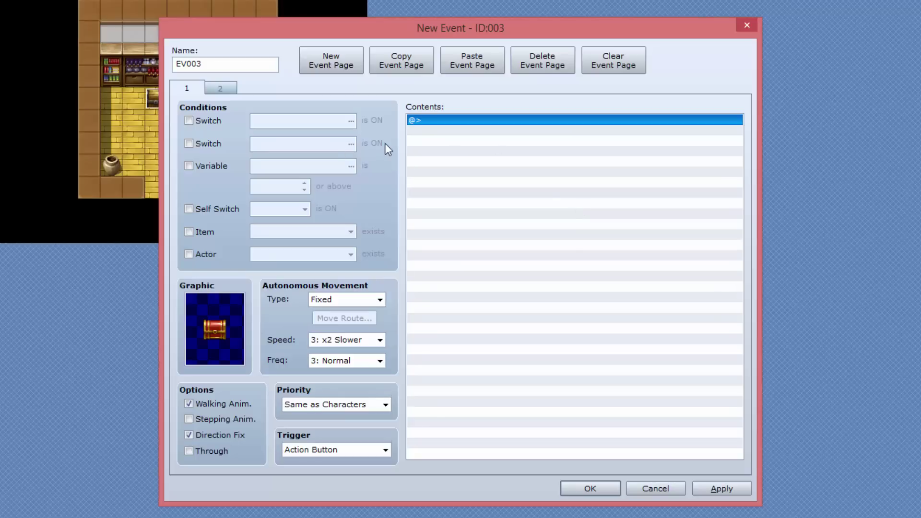
double_click(443, 120)
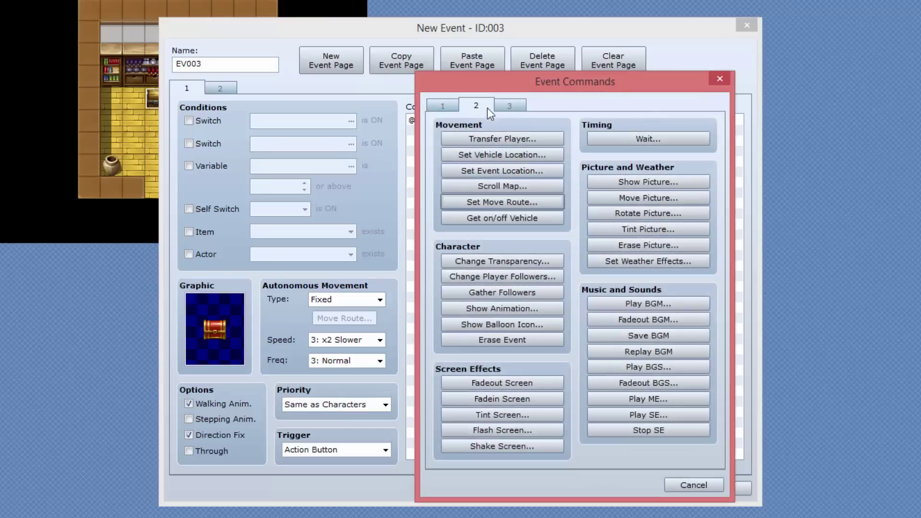
Add a Play SE command using the Chest sound to page 1.
left_click(634, 414)
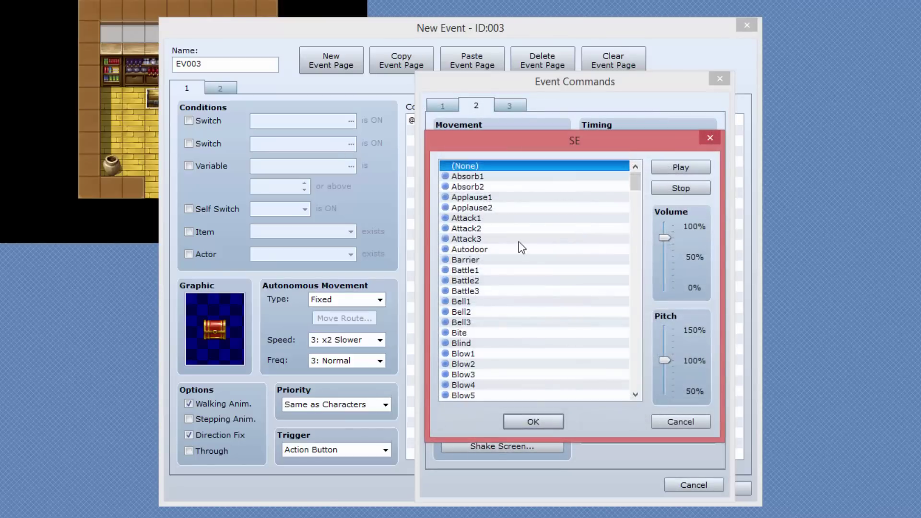
left_click(519, 240)
key("c")
scroll(499, 293, "down", 3)
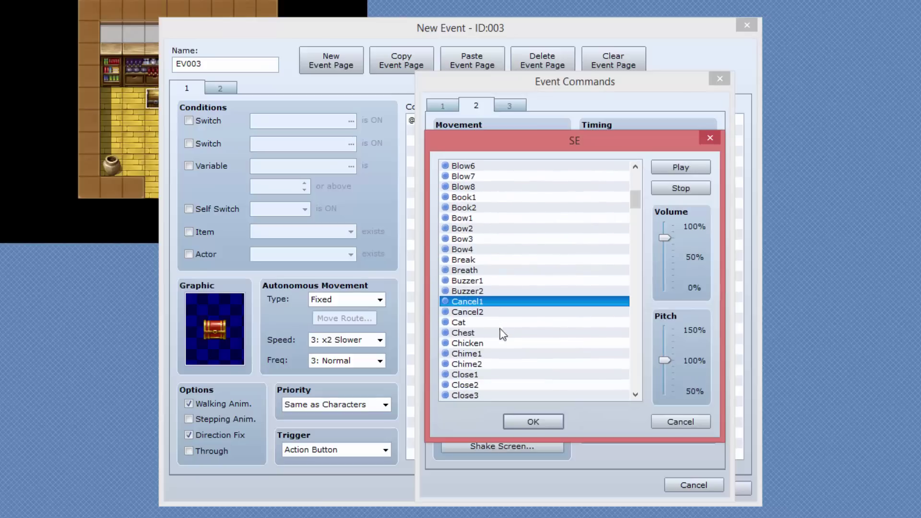
left_click(499, 332)
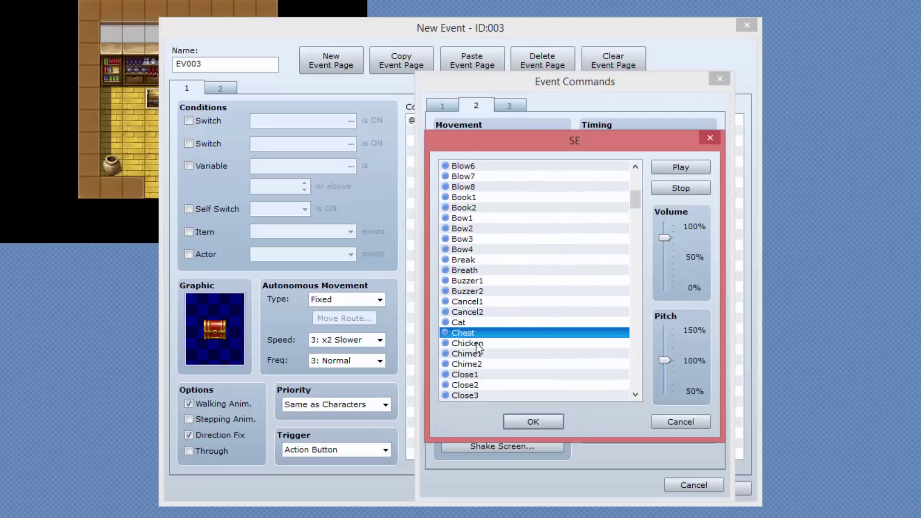
left_click(515, 421)
Add the message 'I wonder whats inside!' with the Actor1 face.
double_click(447, 130)
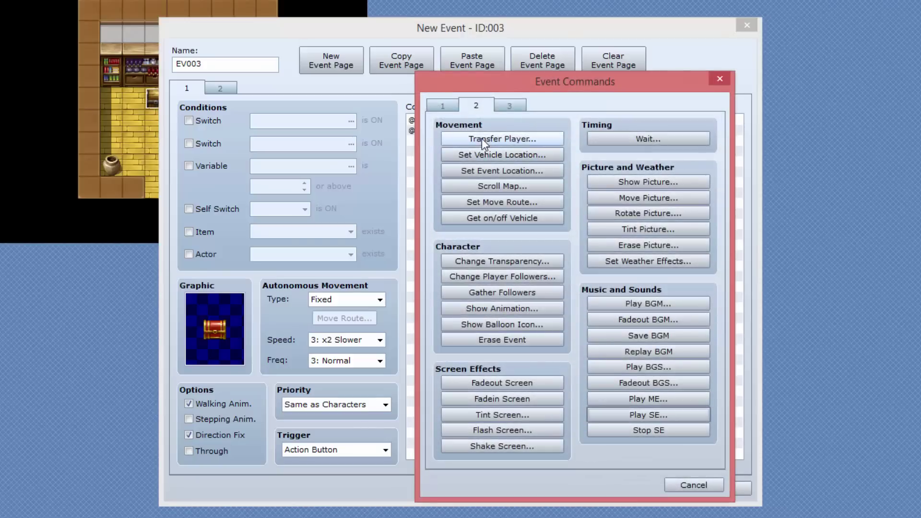
left_click(451, 106)
left_click(476, 136)
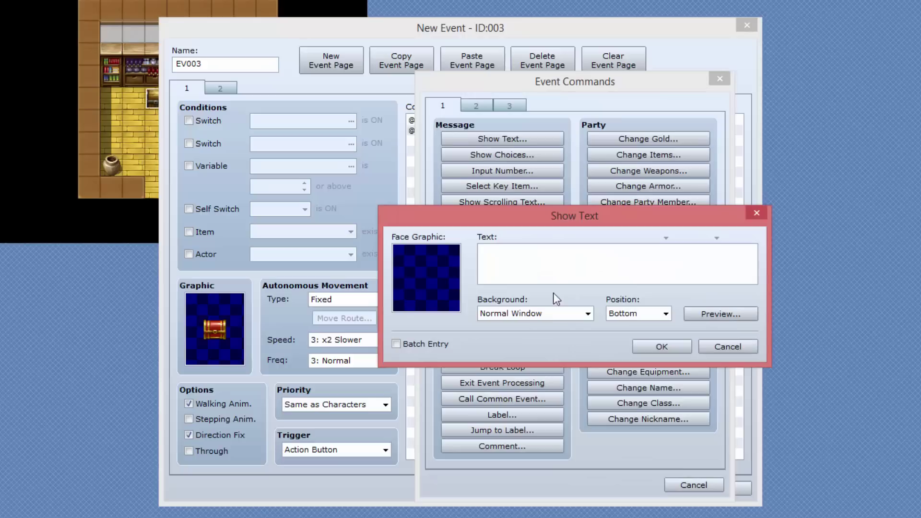
type("I wonder whatsd i insid")
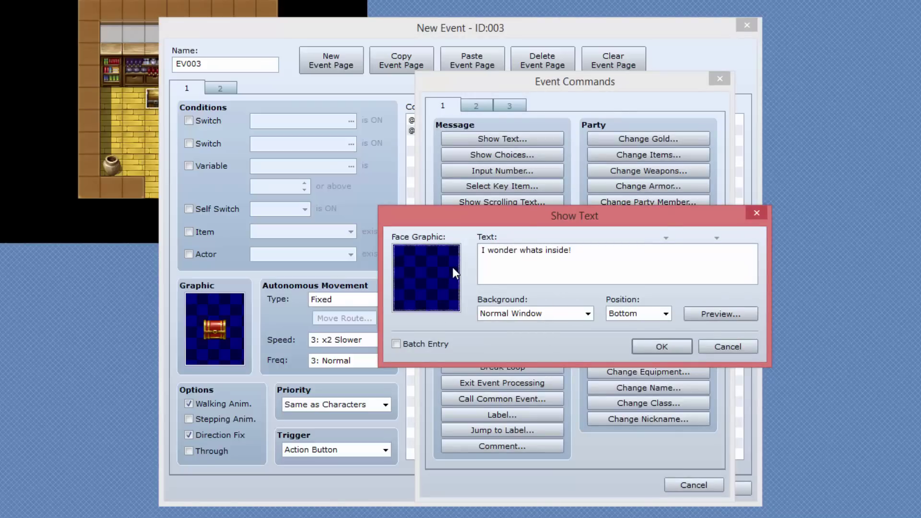
double_click(453, 267)
left_click(404, 178)
double_click(540, 191)
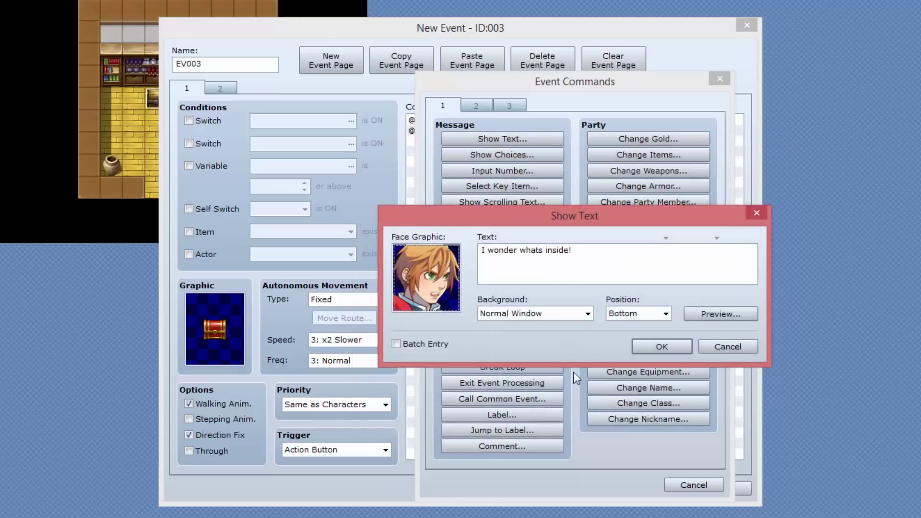
left_click(660, 346)
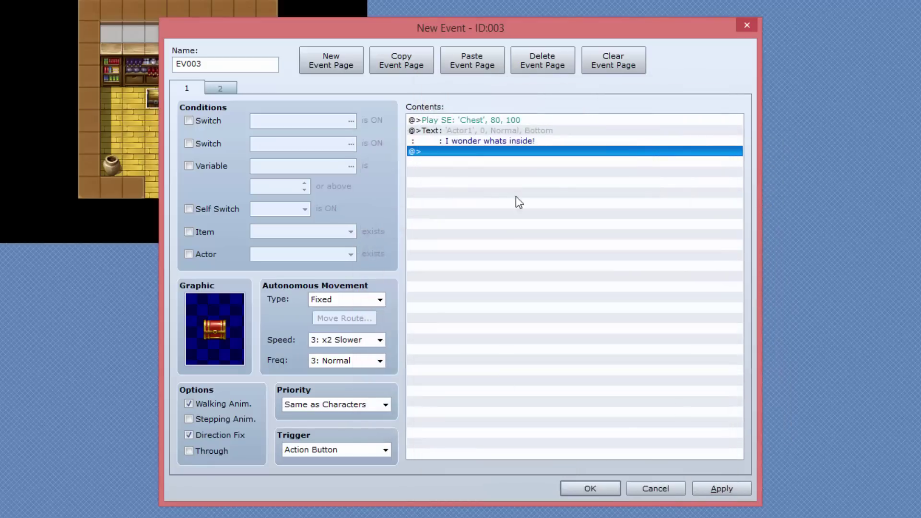
Add Control Self Switch A = ON and Change Items Potion +1 to page 1.
double_click(433, 152)
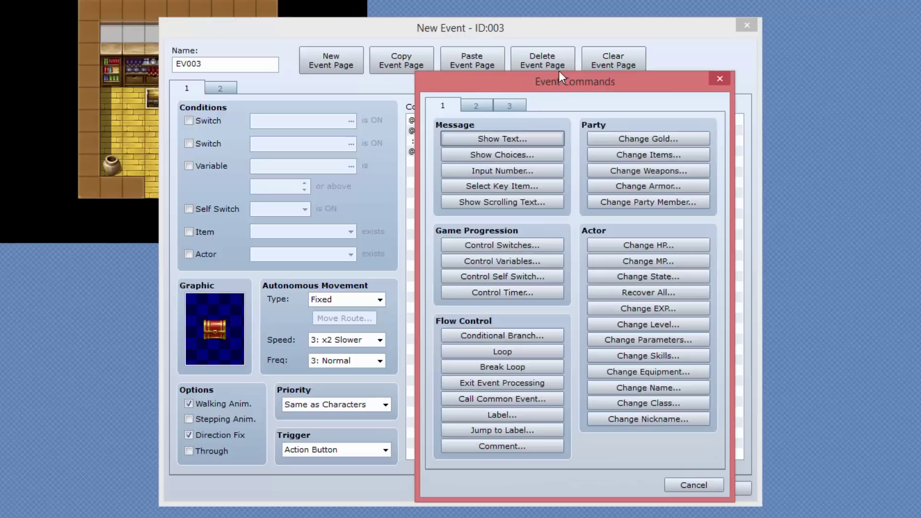
left_click(538, 277)
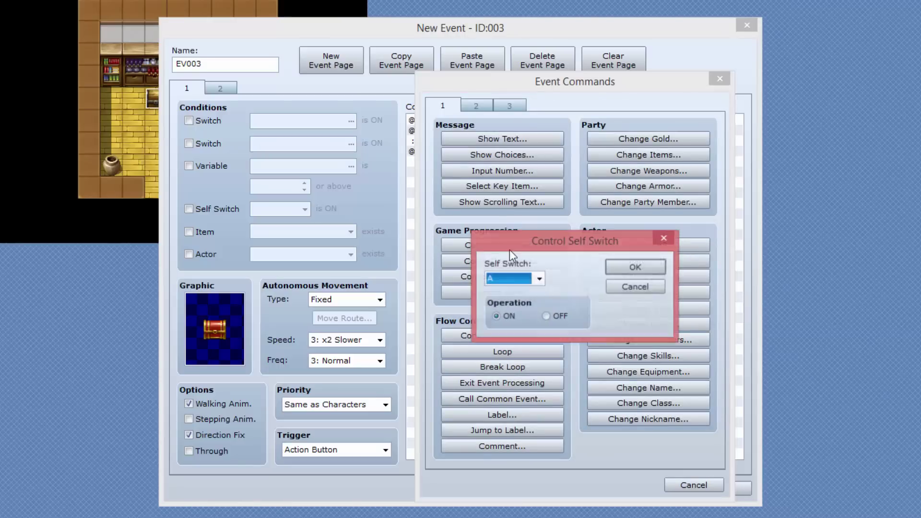
left_click(634, 272)
double_click(435, 162)
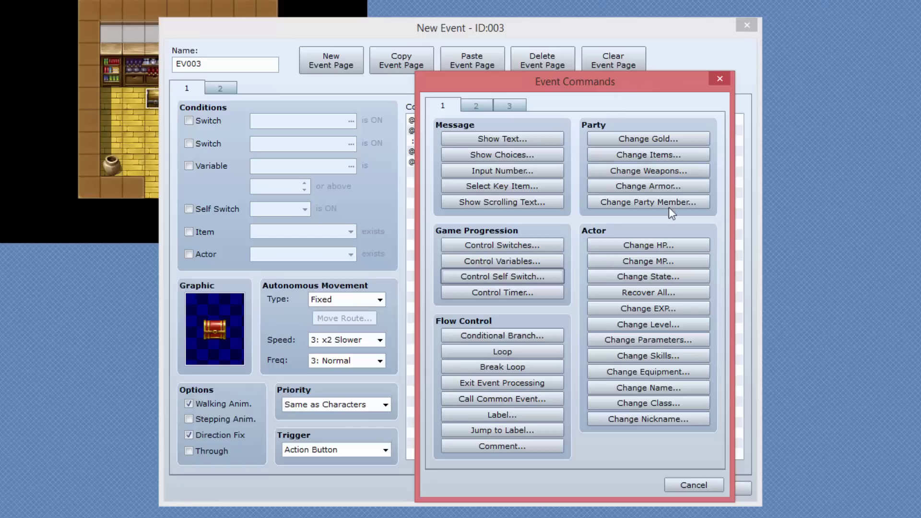
left_click(660, 157)
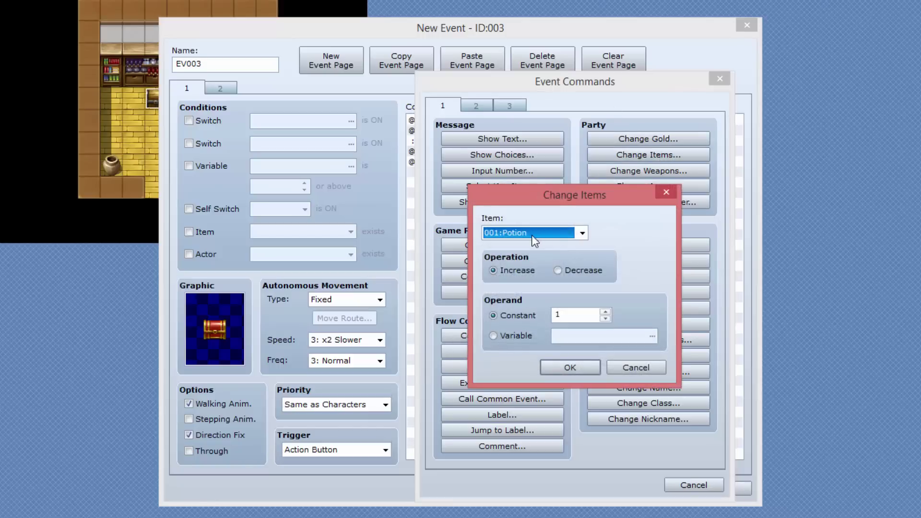
left_click(512, 272)
left_click(570, 368)
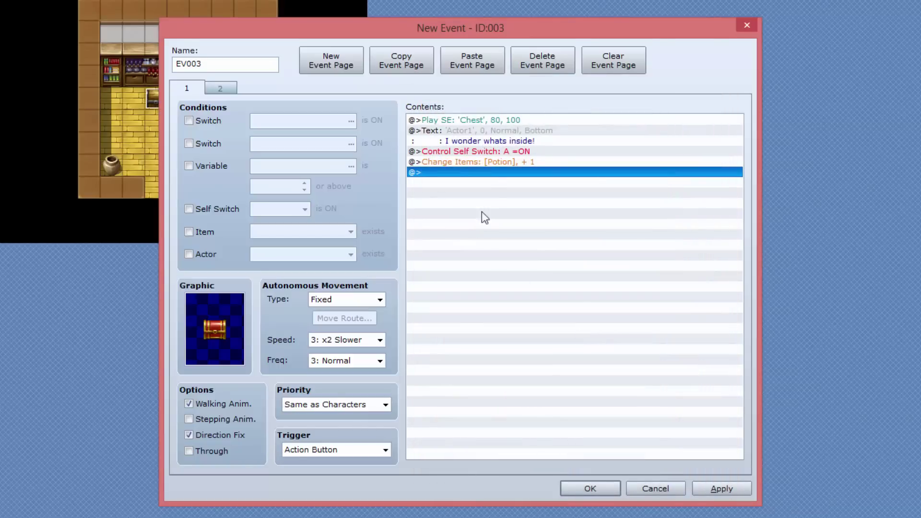
Add the message 'Woah! I found a potion!', correcting the lowercase i to a capital I.
double_click(456, 173)
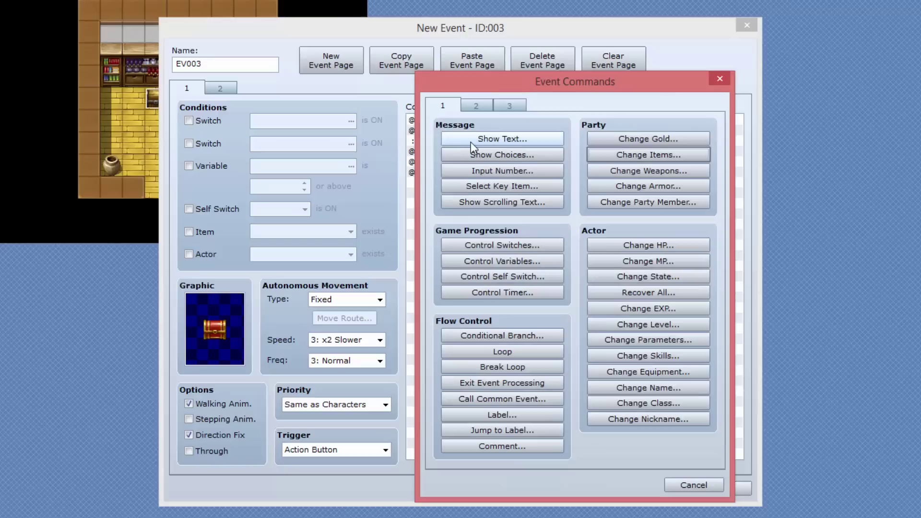
left_click(472, 140)
type("Woah")
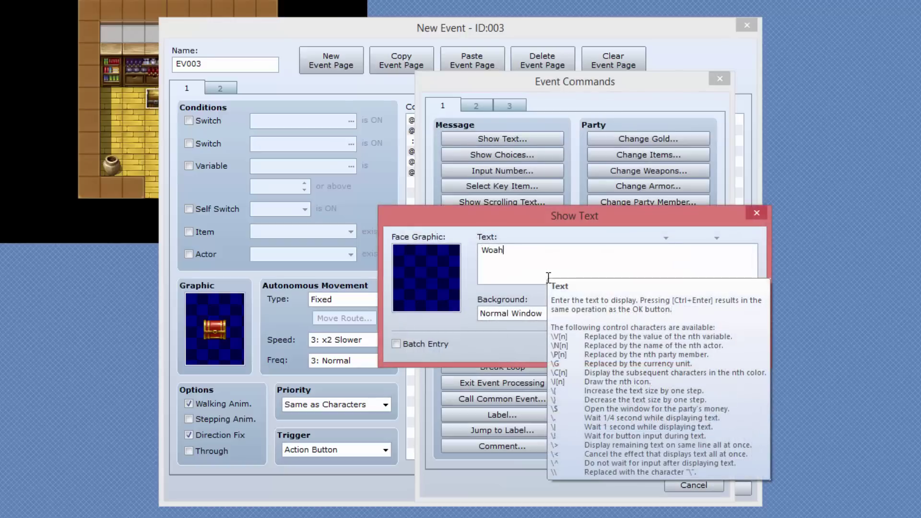
type("! i found a potion!")
left_click(512, 250)
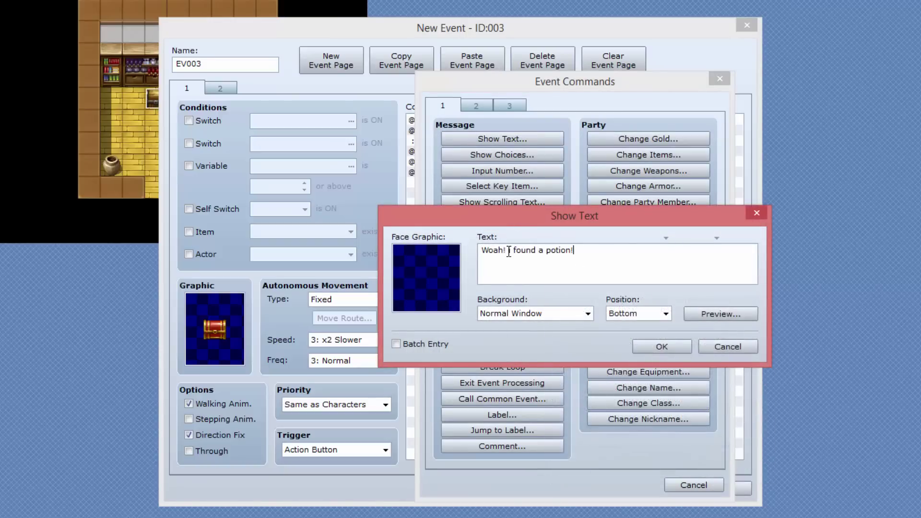
key("BackSpace")
type("I")
left_click(650, 344)
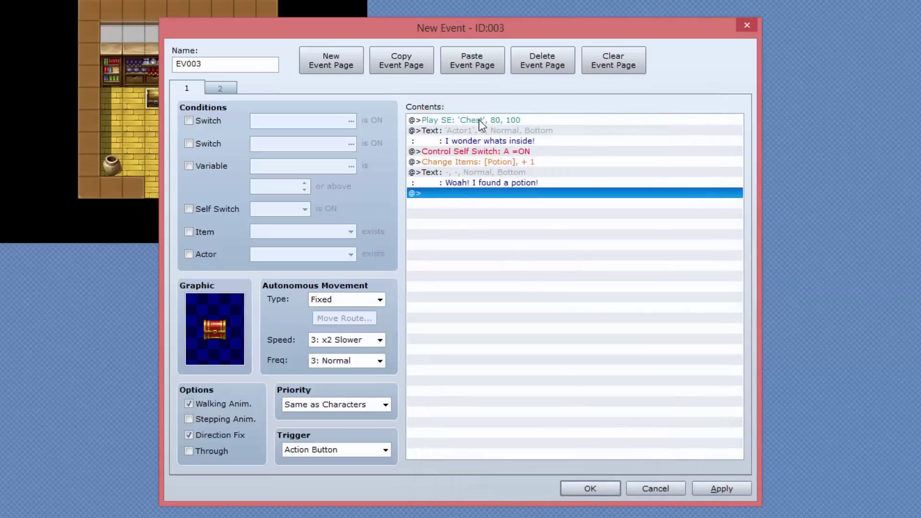
Review page 1's commands line by line: sound, message, self switch, Potion, found message.
left_click(472, 139)
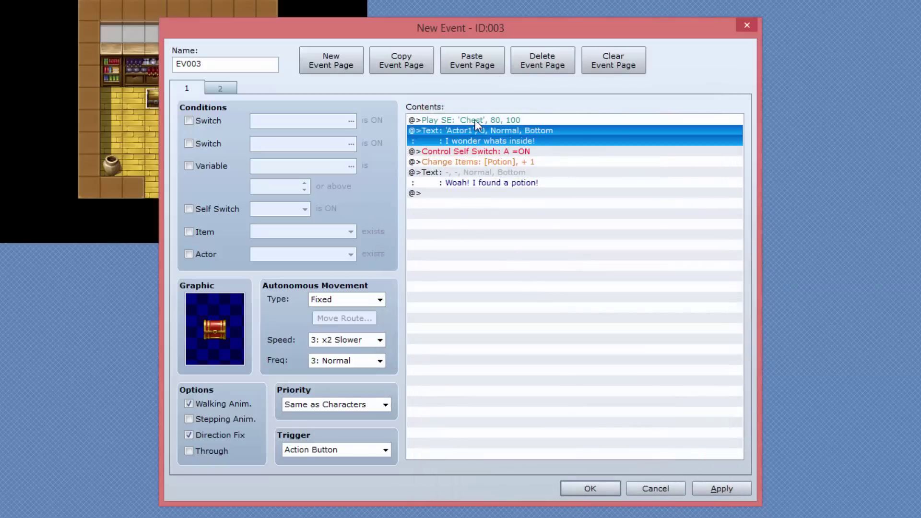
left_click(471, 121)
left_click(439, 137)
left_click(497, 152)
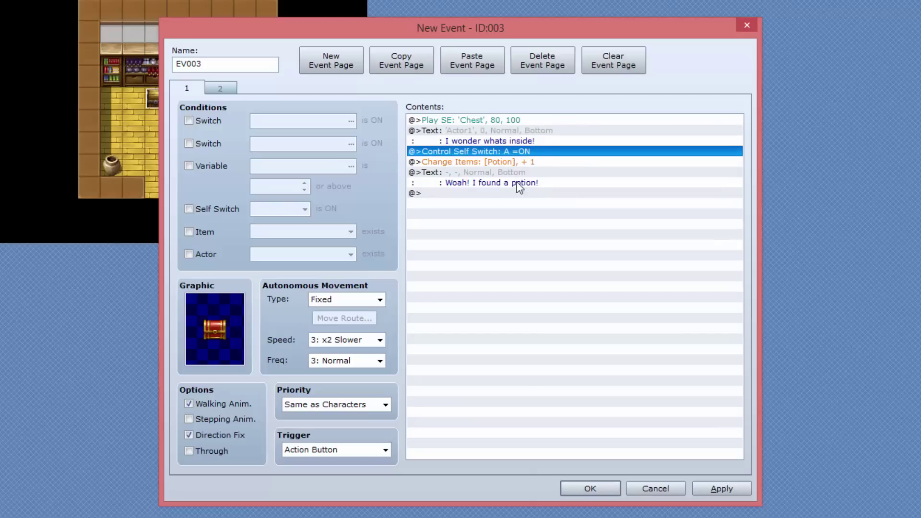
left_click(477, 163)
key("Down")
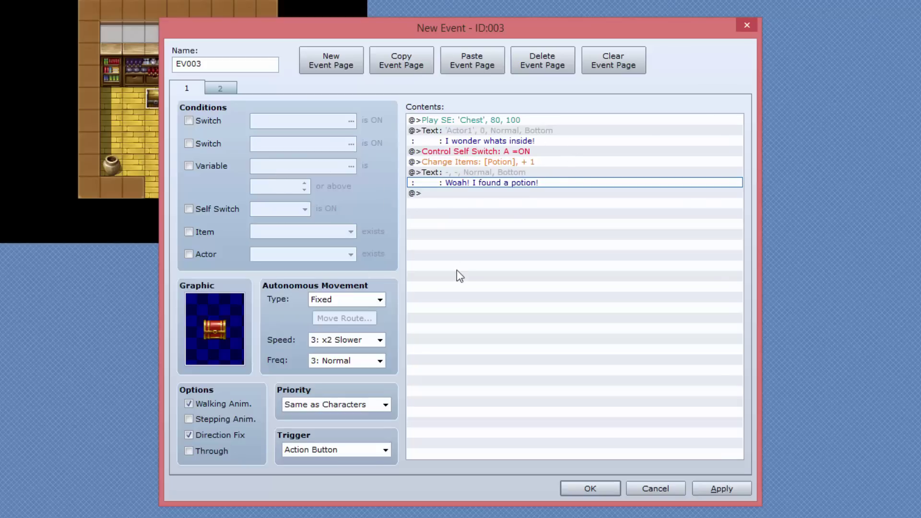
left_click(437, 263)
On page 2, add a Play SE command with the Chest sound.
left_click(214, 91)
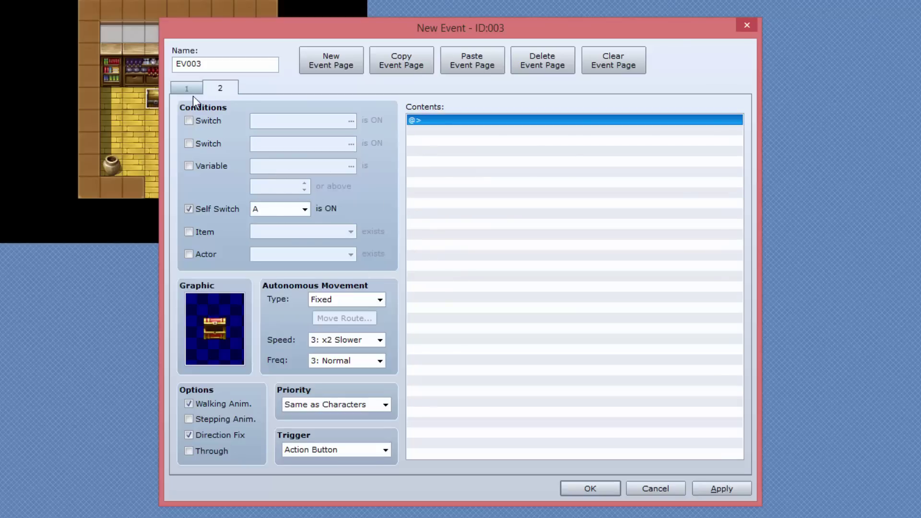
double_click(427, 119)
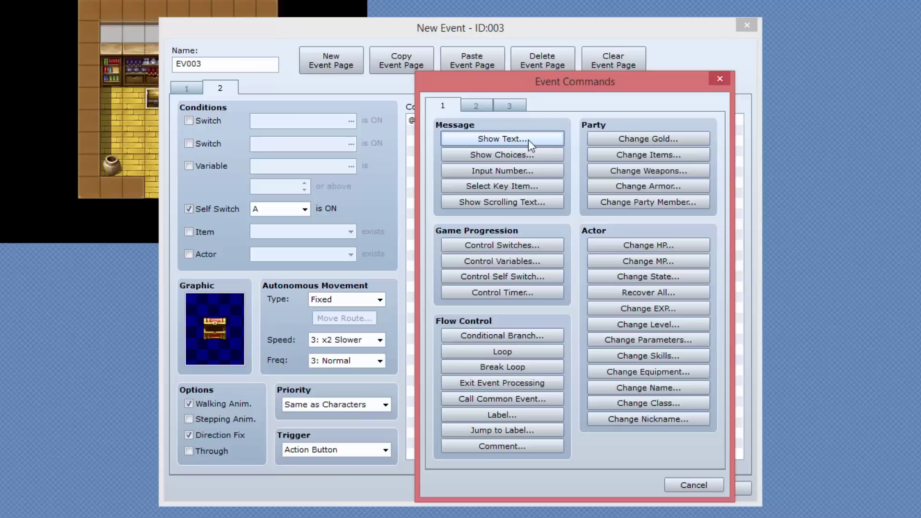
left_click(480, 106)
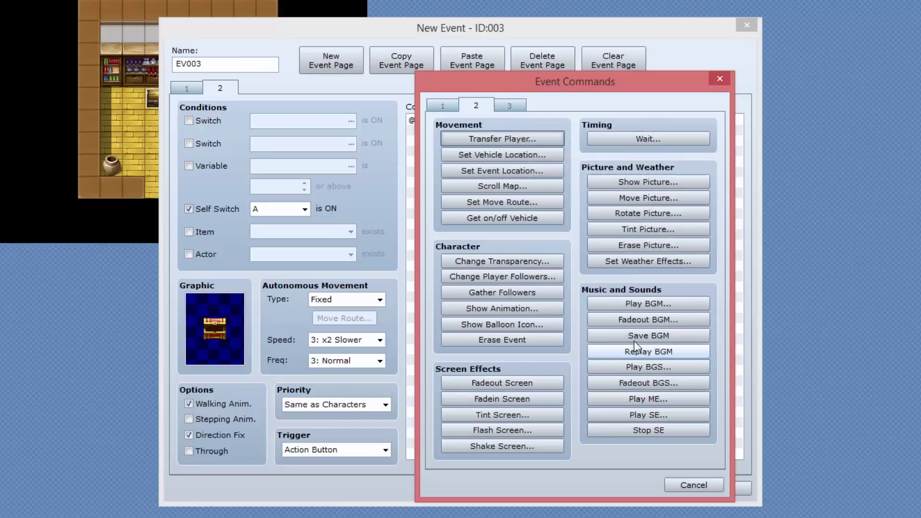
left_click(677, 415)
scroll(513, 252, "down", 6)
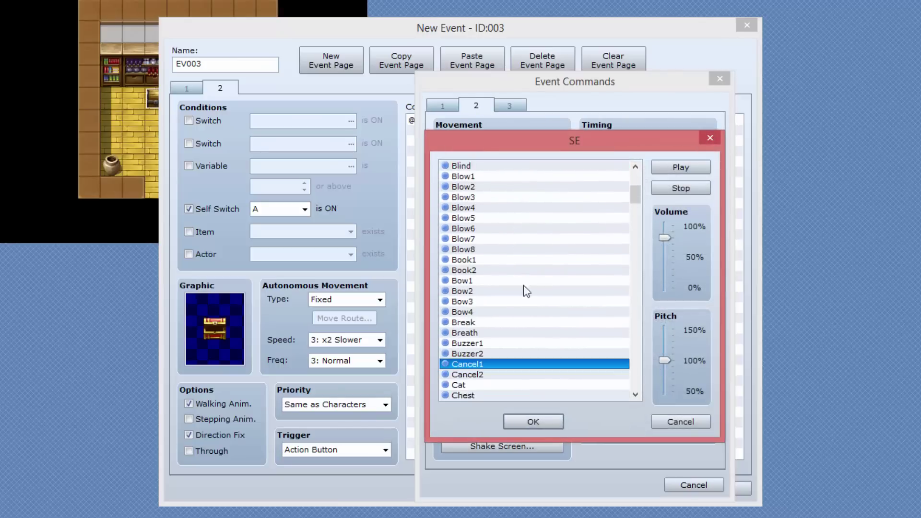
scroll(523, 286, "down", 1)
left_click(463, 364)
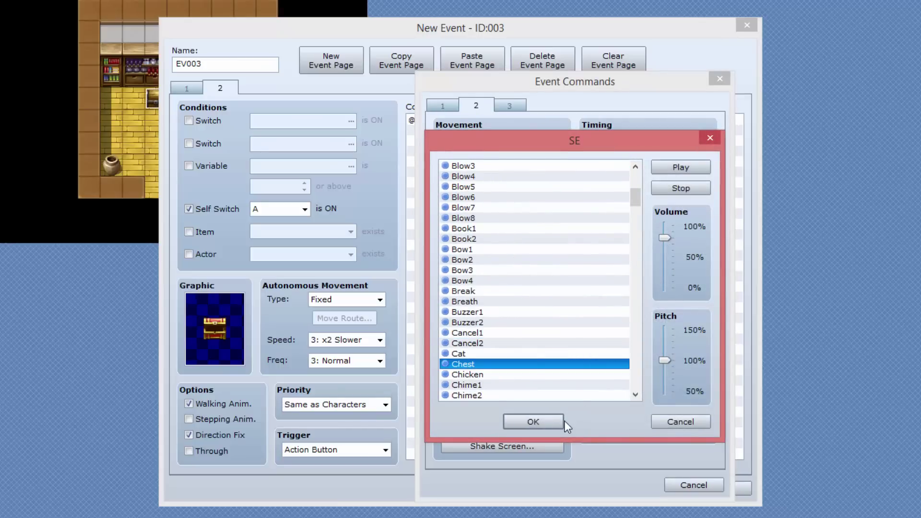
left_click(532, 422)
Add the message 'The chest was empty!' after the sound.
double_click(444, 135)
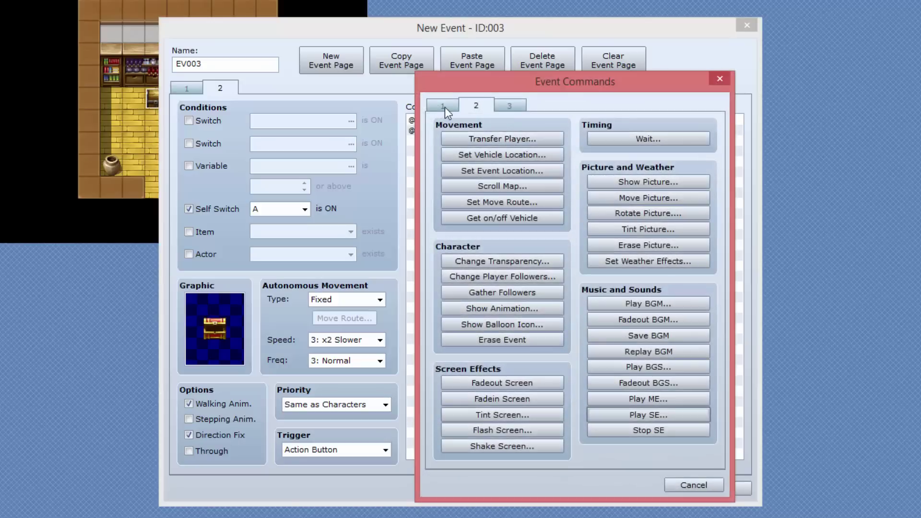
left_click(443, 106)
left_click(503, 139)
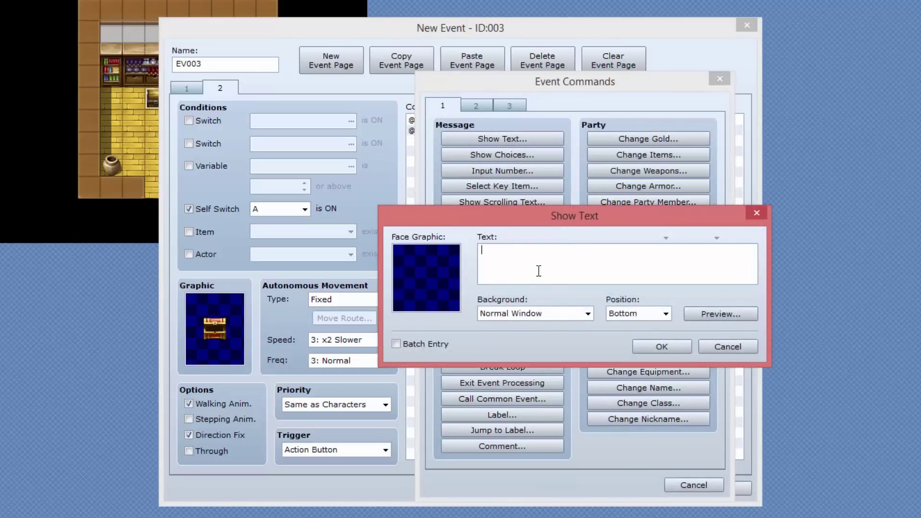
mouse_move(538, 271)
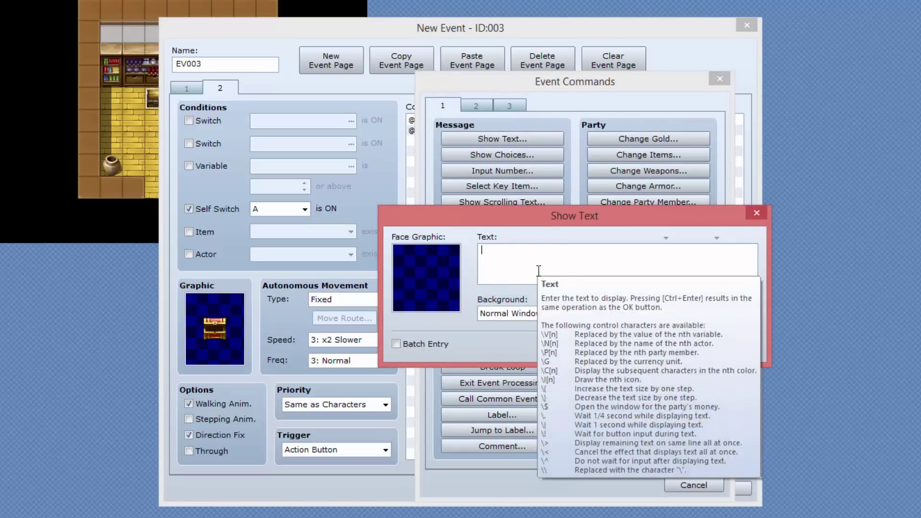
type("The chest was empty!")
left_click(675, 349)
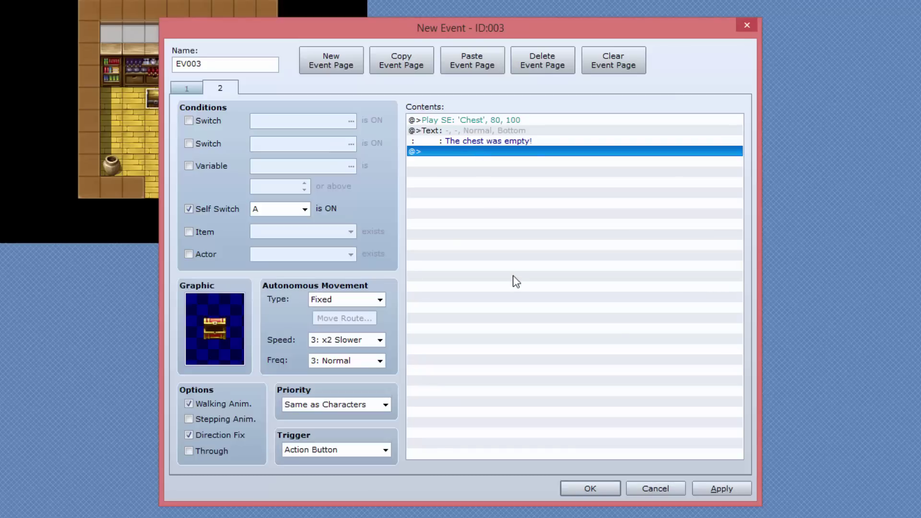
Review both event pages and close the event editor with OK.
left_click(192, 86)
left_click(225, 91)
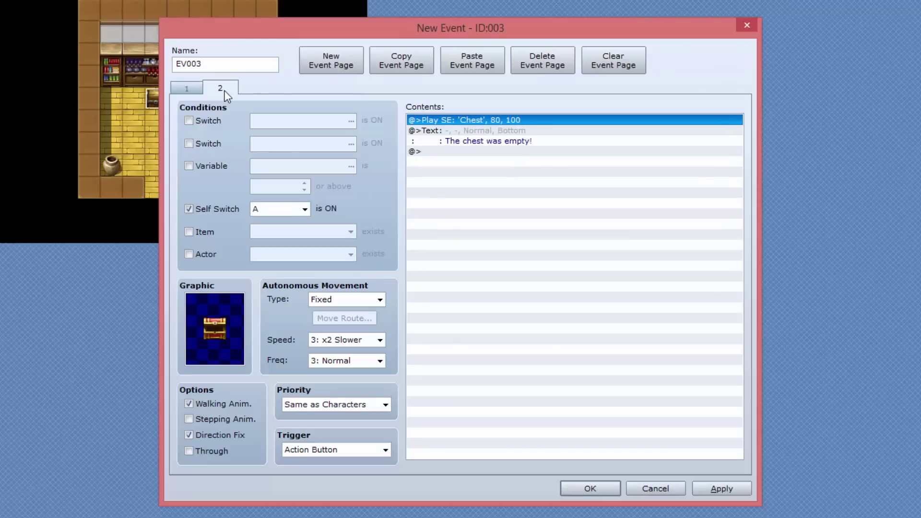
left_click(190, 88)
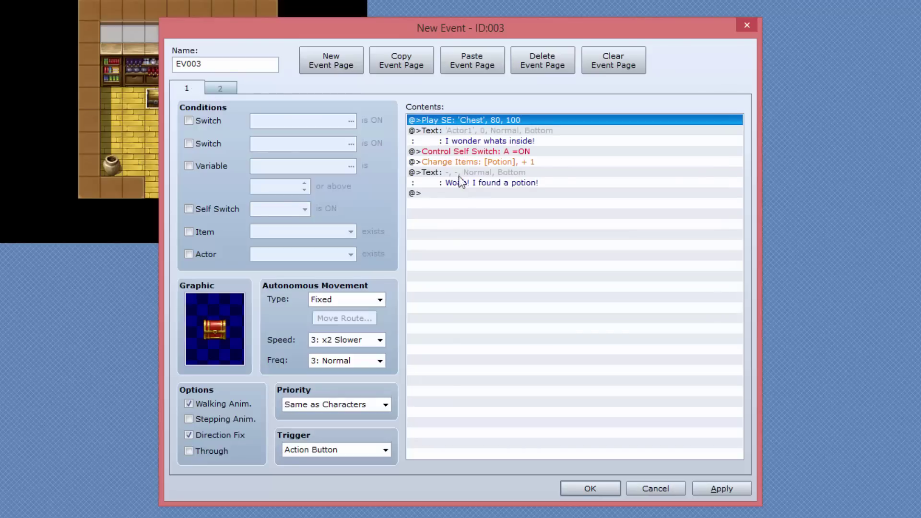
left_click(590, 489)
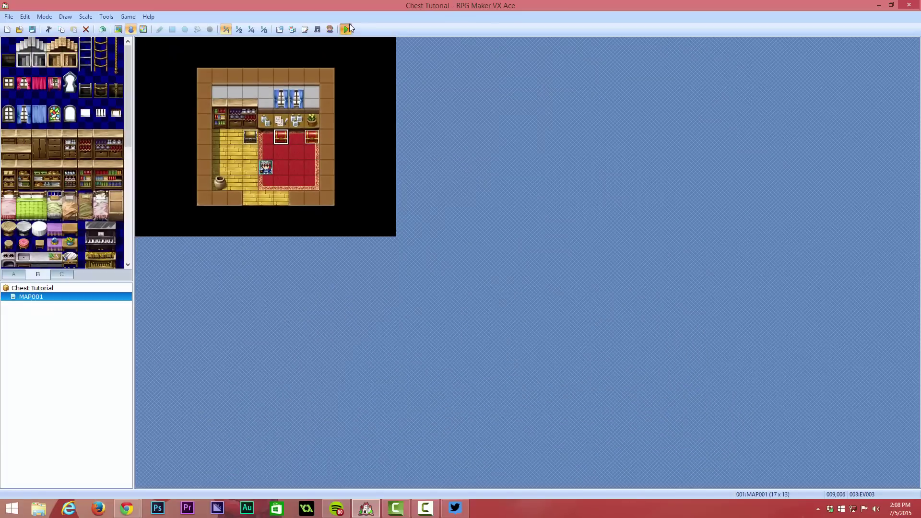
Save and playtest a New Game, opening the new chest to receive the Potion.
left_click(347, 29)
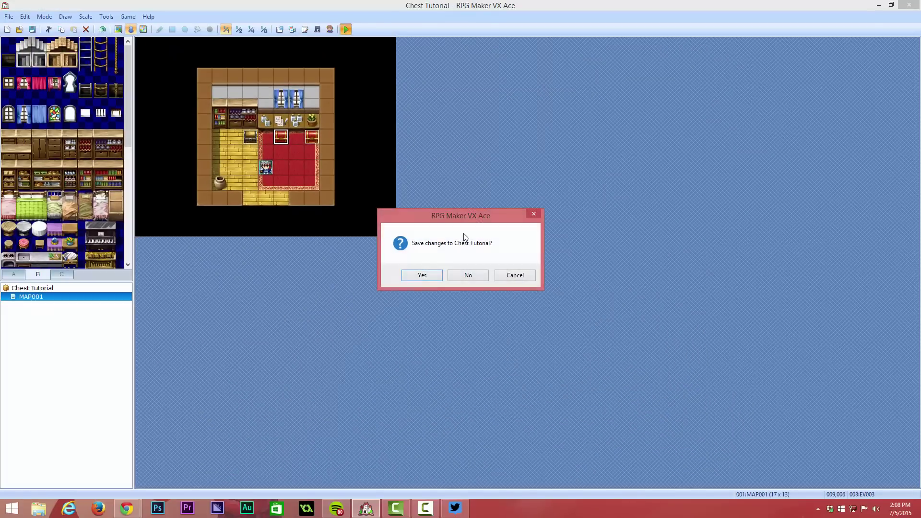
left_click(422, 276)
key("Return")
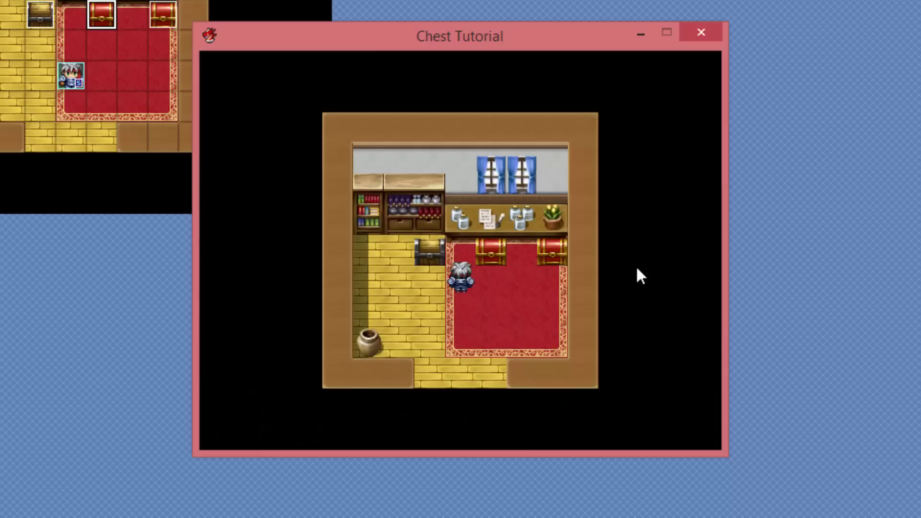
key("Right")
key("Up")
key("Return")
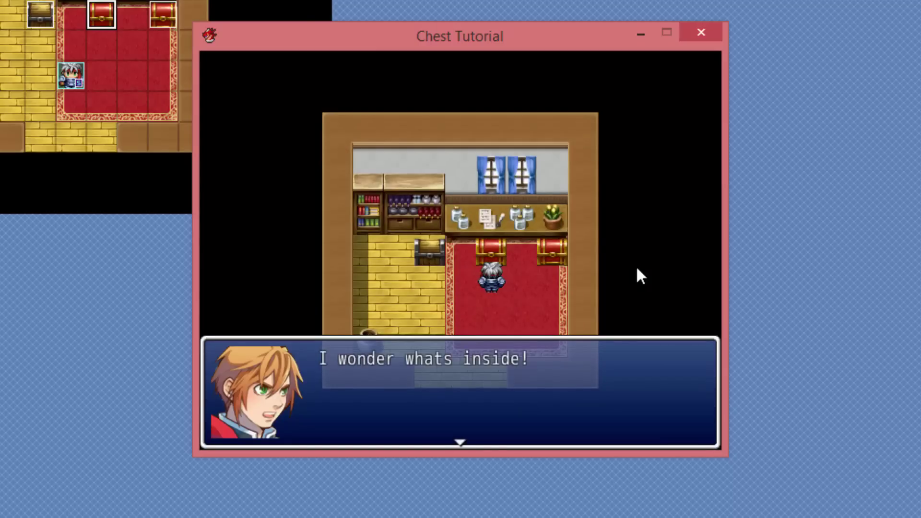
key("Return")
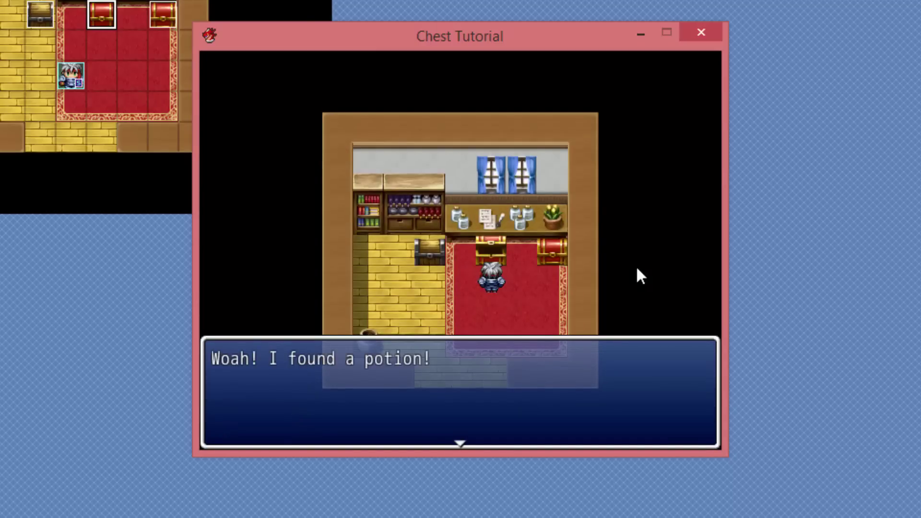
key("Return")
Confirm the Potion in the Items menu, then recheck the chest for its empty message.
key("Escape")
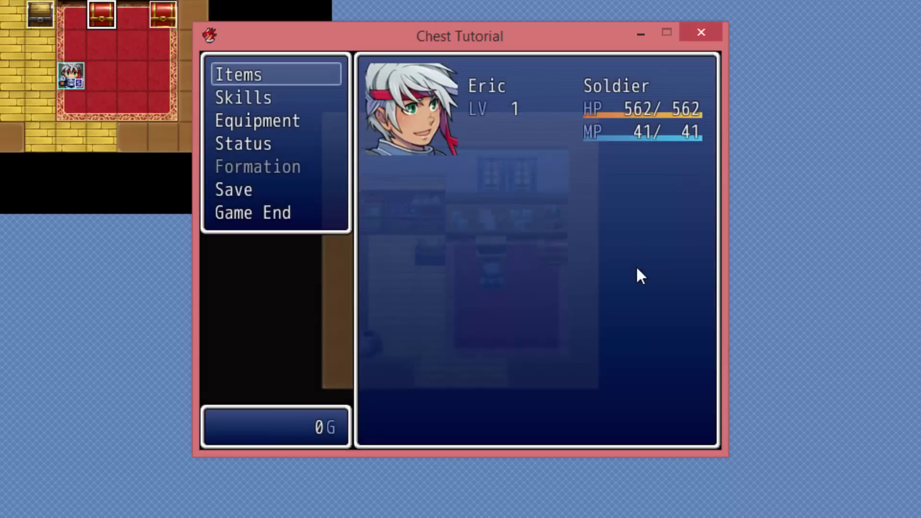
key("Return")
key("Escape")
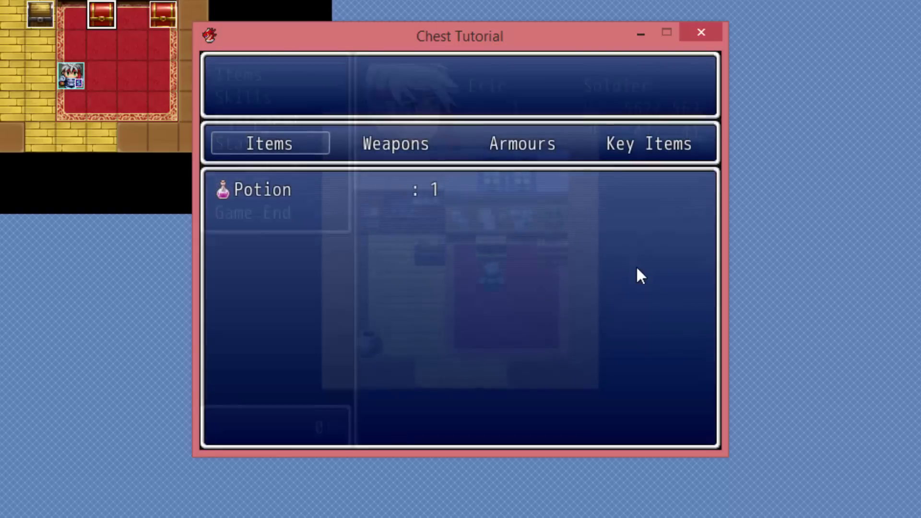
key("Escape")
key("Return")
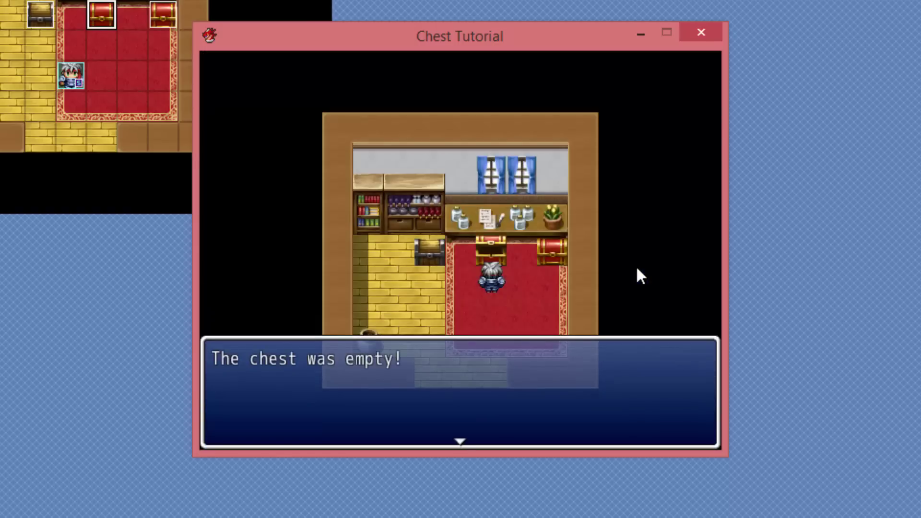
key("Return")
key("Return")
key("Return")
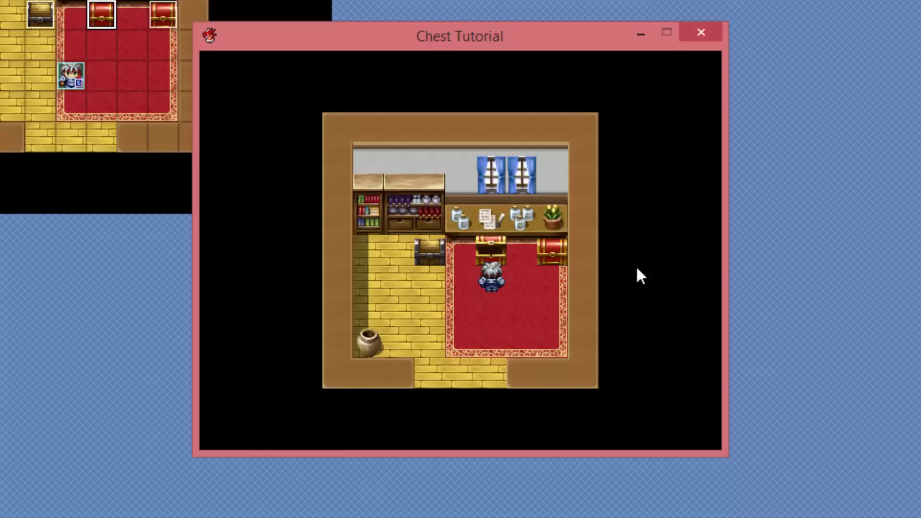
key("Return")
key("Return")
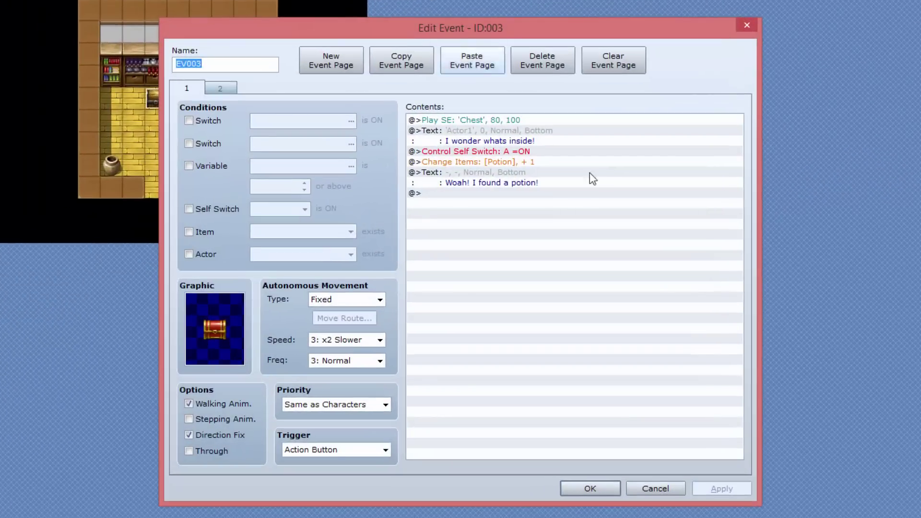
On event page 1, select the first message and insert a new command before it.
left_click(206, 98)
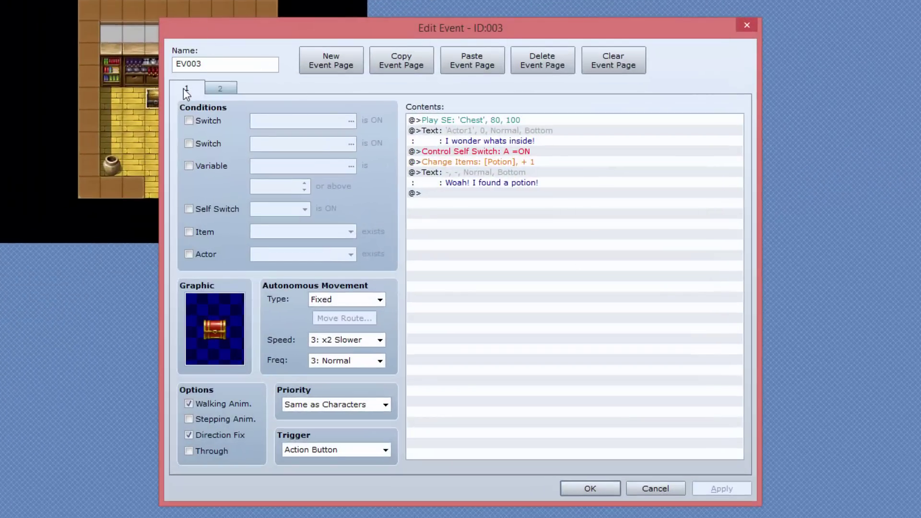
left_click(453, 120)
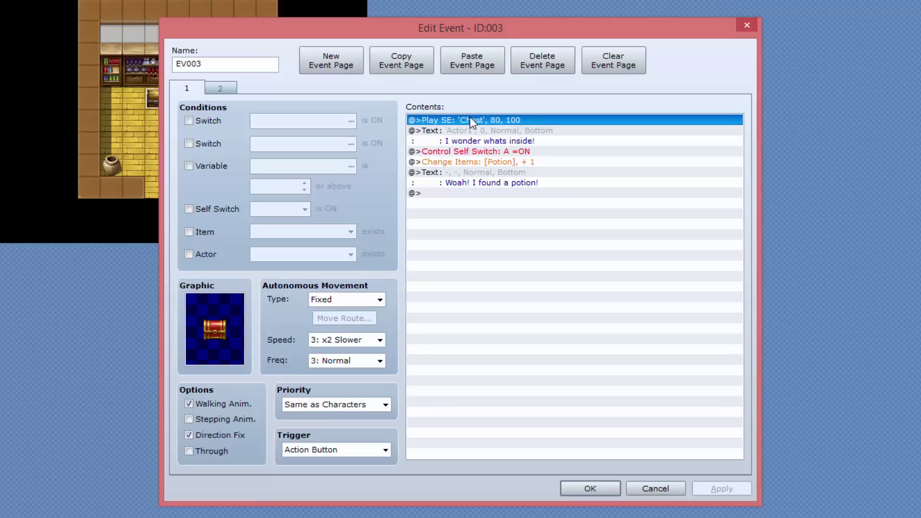
left_click(462, 130)
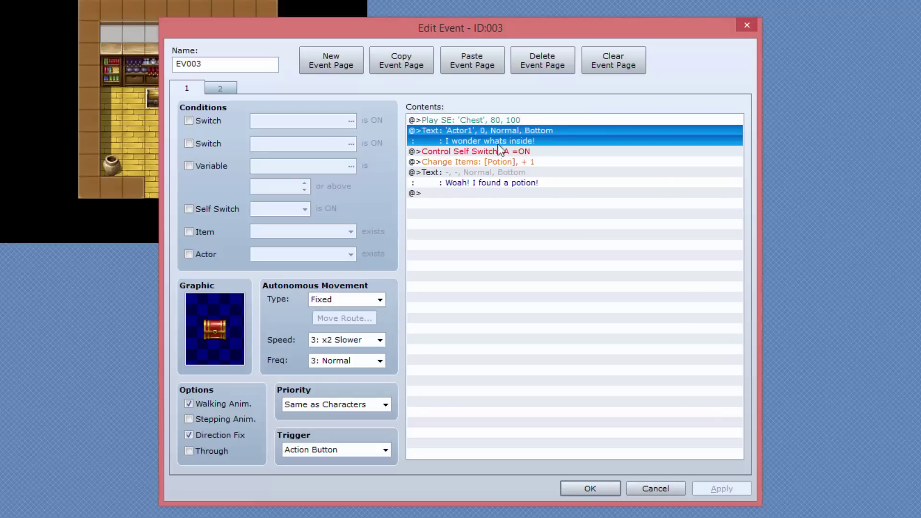
right_click(471, 128)
left_click(500, 140)
Start a Set Move Route for the chest, then cancel it and dismiss the command list.
left_click(483, 104)
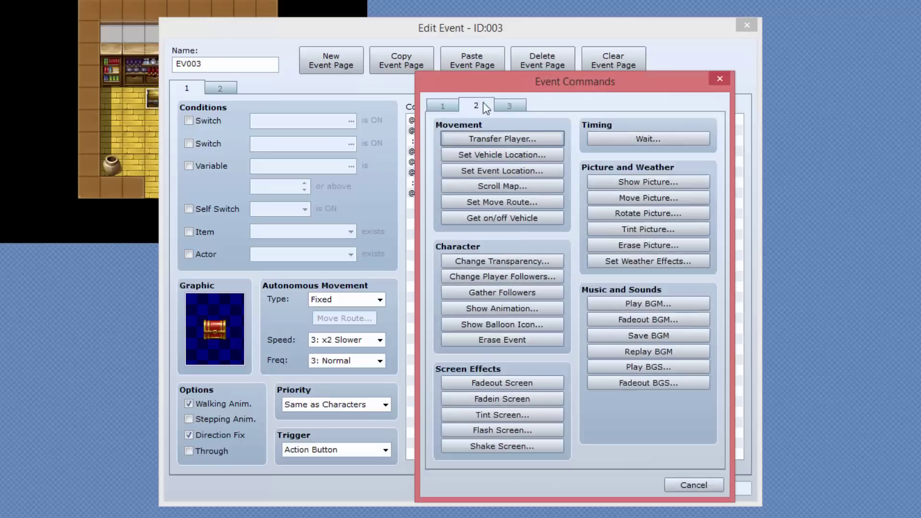
key("Right")
left_click(482, 104)
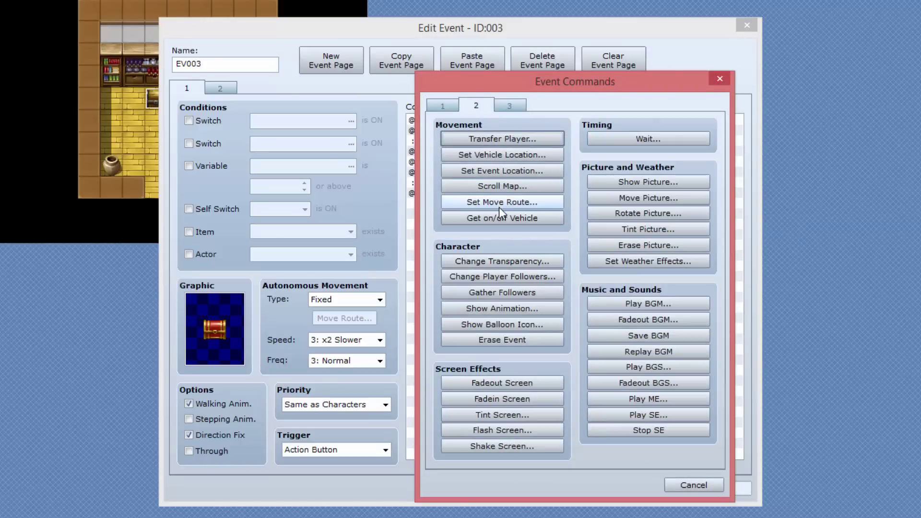
left_click(469, 203)
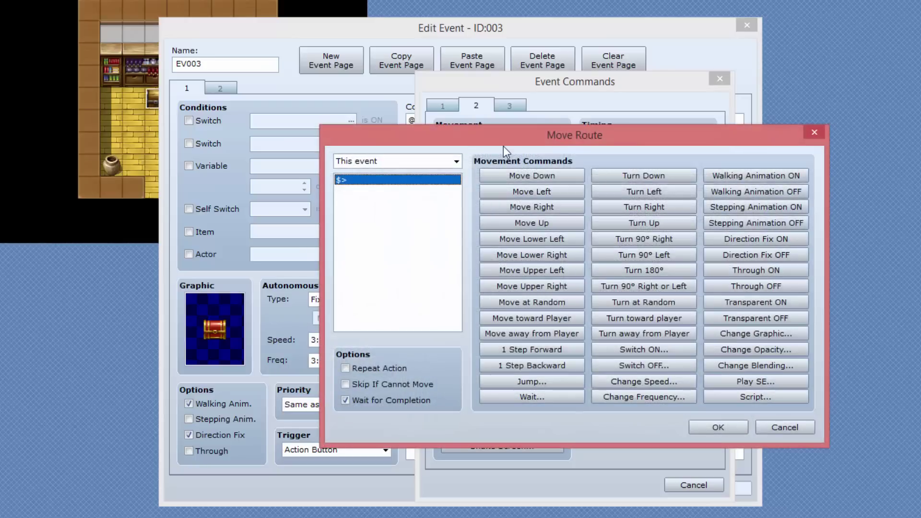
left_click_drag(467, 134, 362, 120)
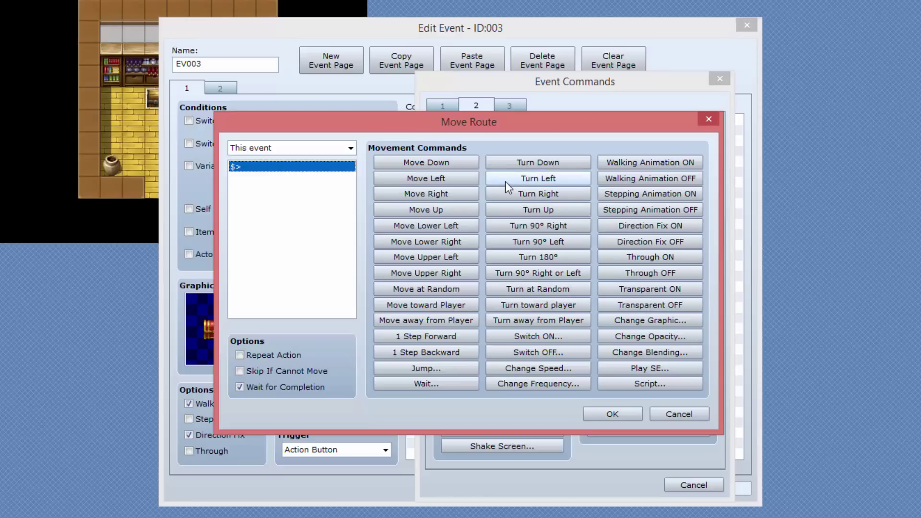
left_click(686, 413)
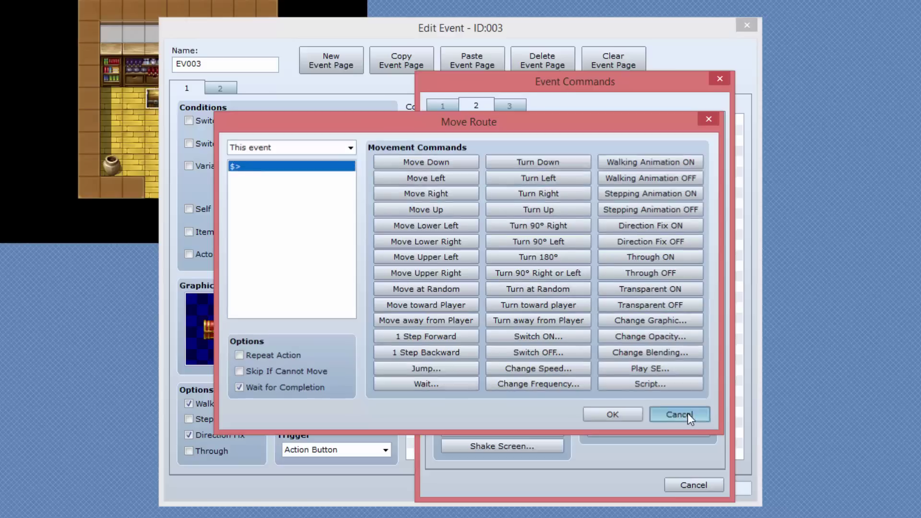
key("Escape")
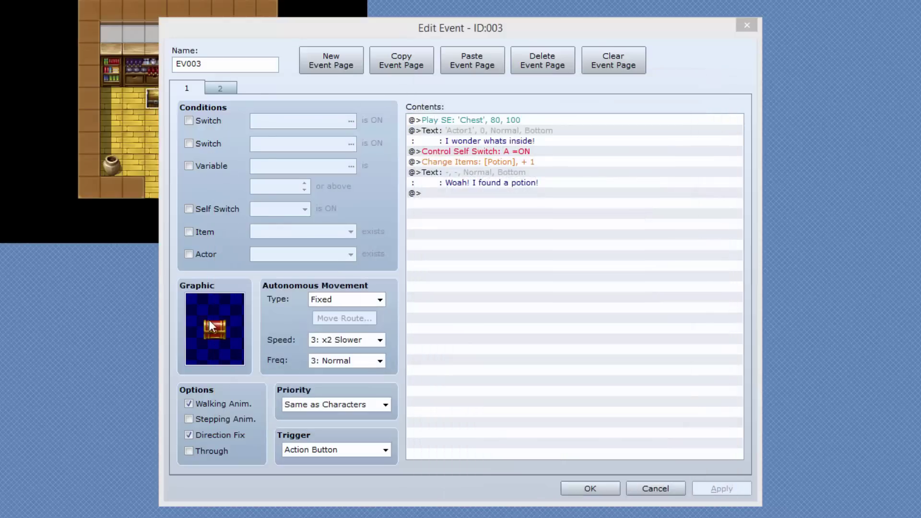
Cancel the chest graphic picker and bring up editing options for the first message.
double_click(215, 331)
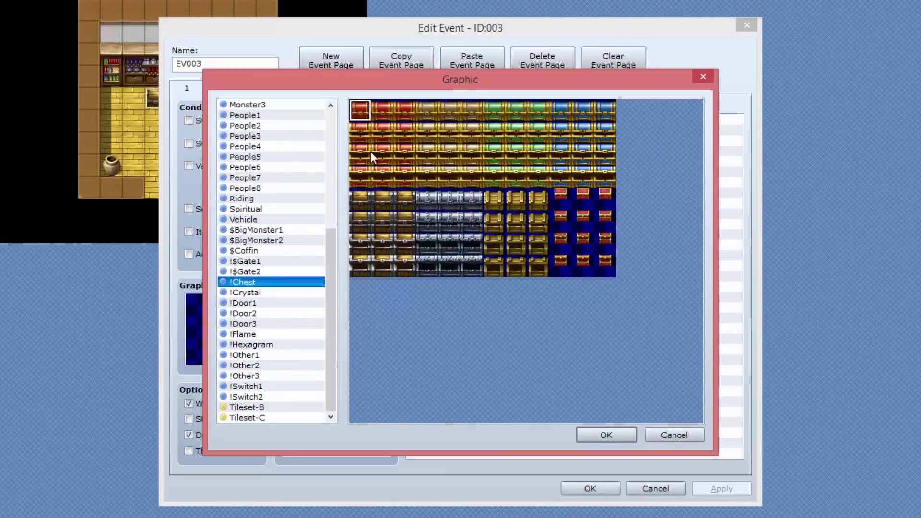
left_click(667, 430)
right_click(445, 131)
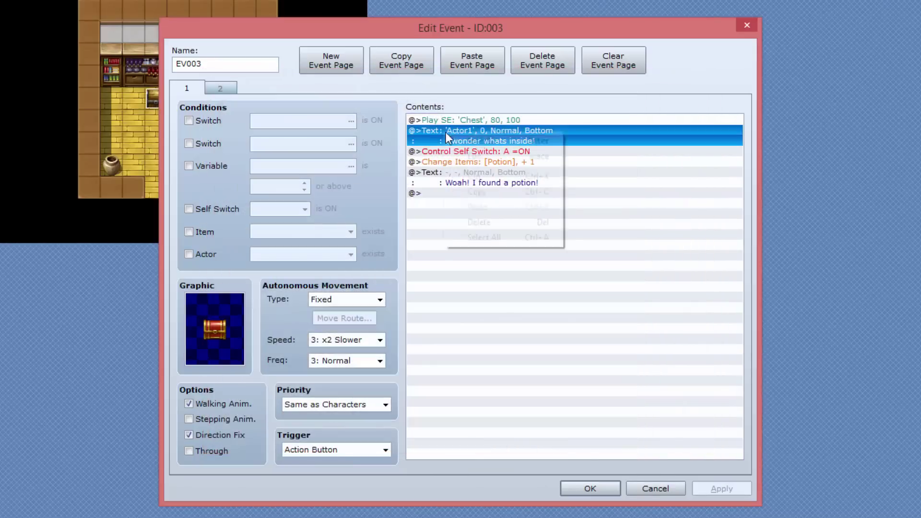
Insert a Set Move Route with Direction Fix OFF, Turn Left and a 3-frame wait.
left_click(477, 141)
left_click(490, 202)
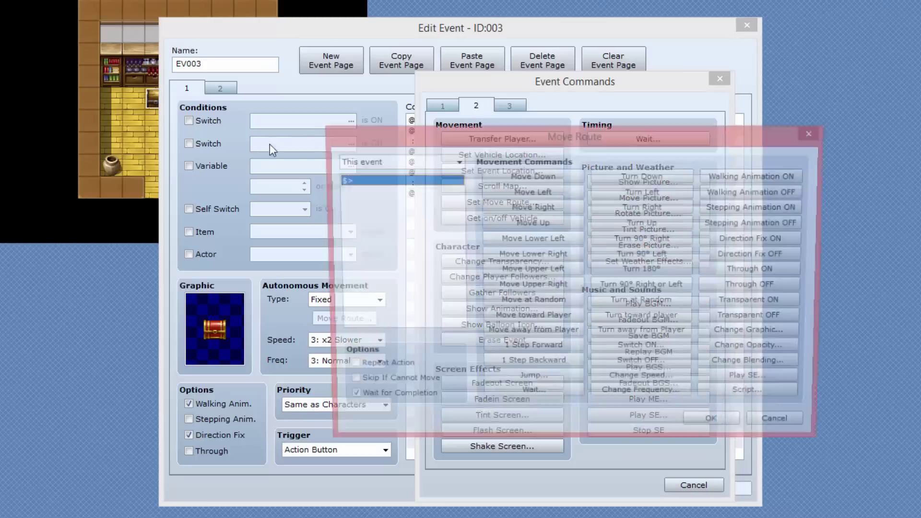
left_click_drag(475, 144, 316, 116)
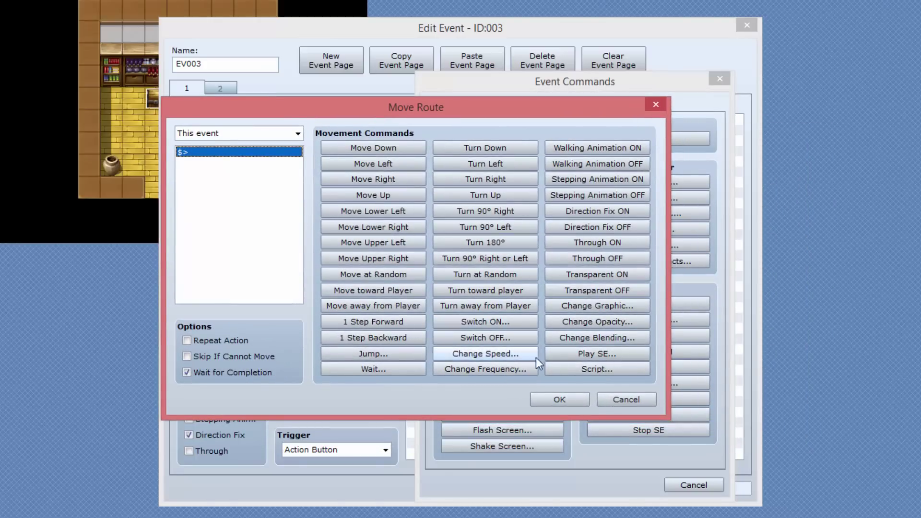
left_click(589, 228)
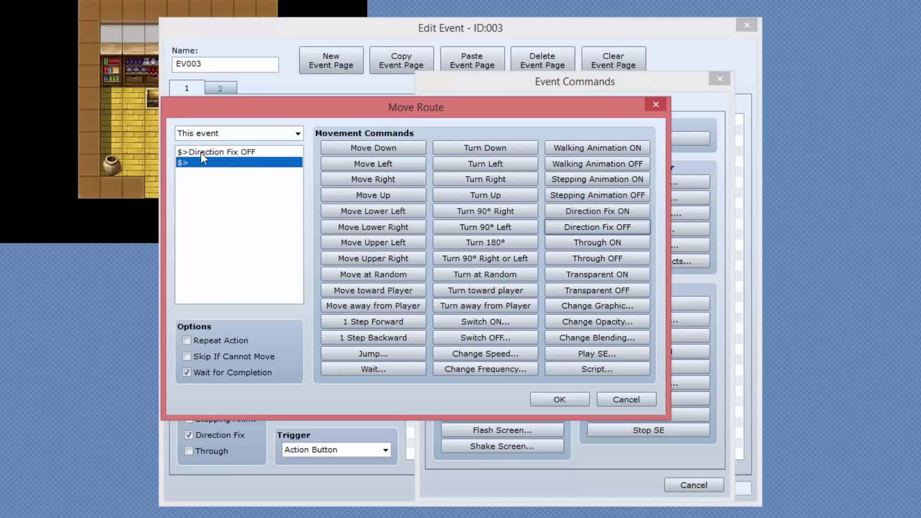
left_click(497, 164)
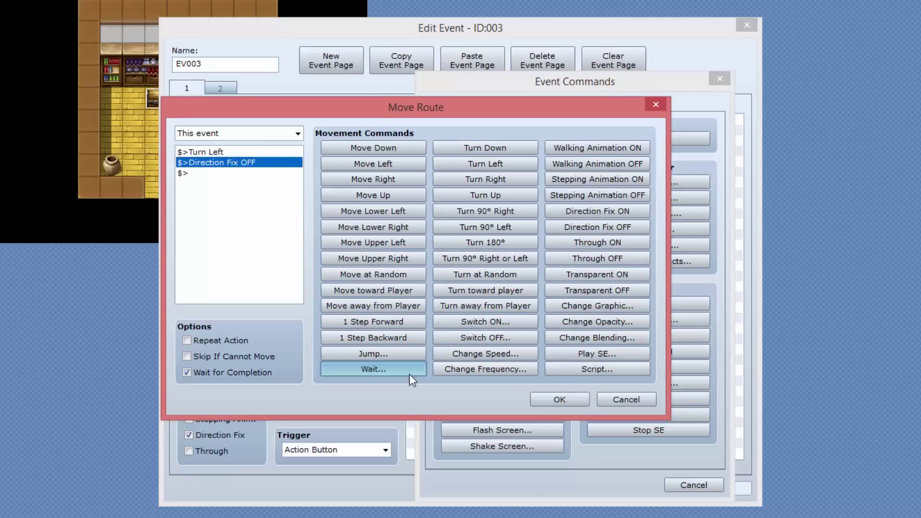
left_click(410, 371)
type("3")
left_click(426, 367)
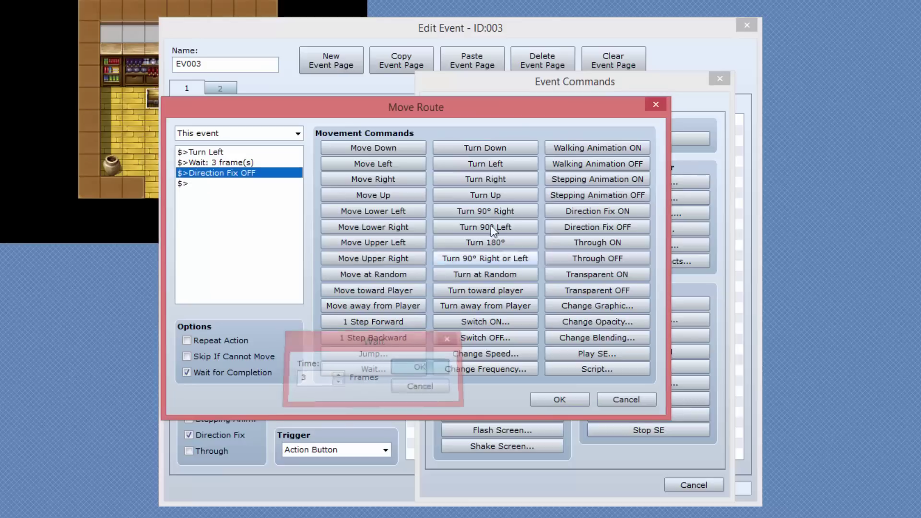
Add Turn Right and Turn Up to the route, each followed by a 3-frame wait.
left_click(505, 183)
left_click(386, 362)
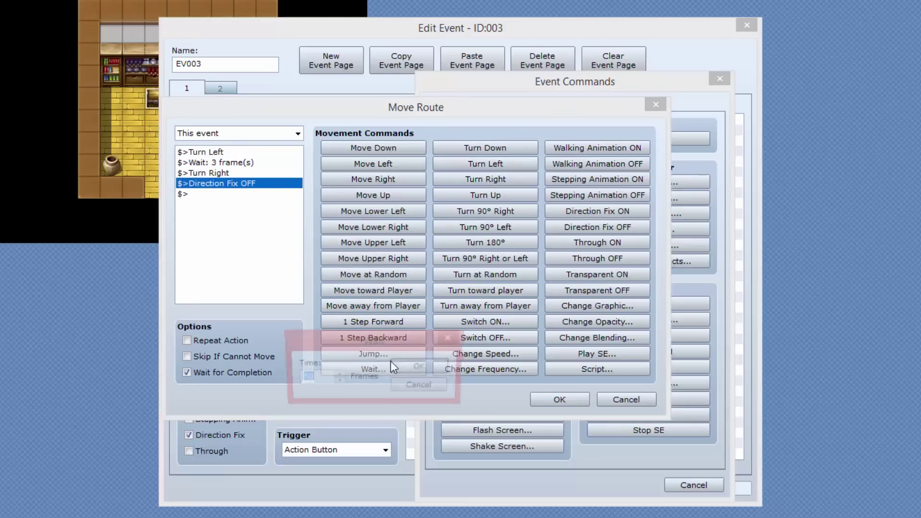
left_click(421, 368)
left_click(494, 195)
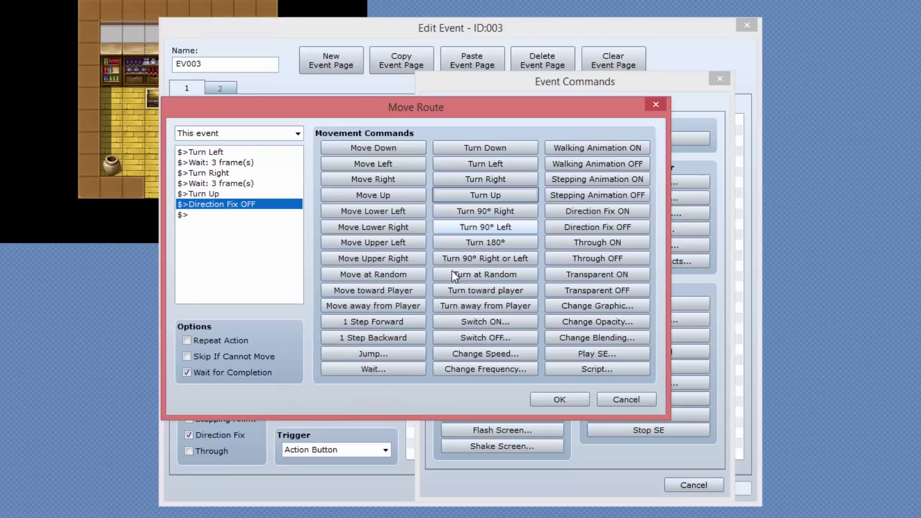
left_click(372, 369)
left_click(421, 368)
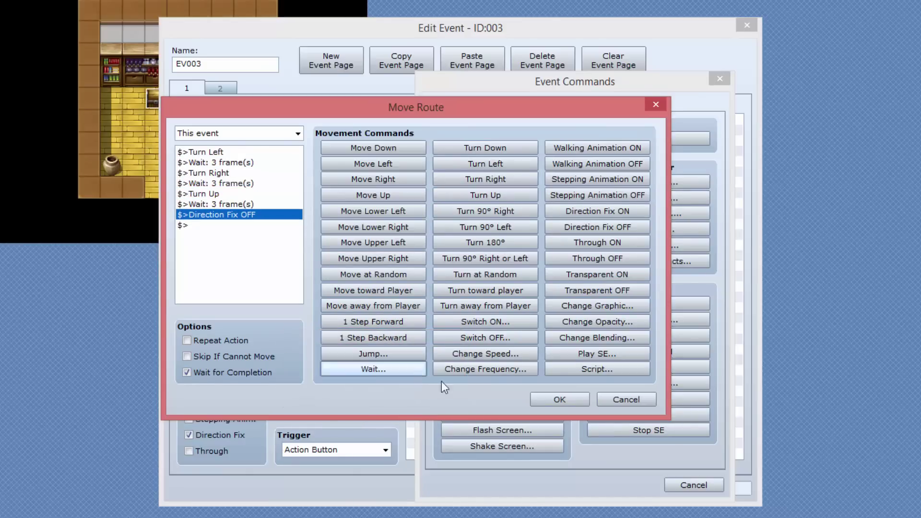
Cut the Direction Fix OFF step and paste it at the start of the route.
left_click(225, 153)
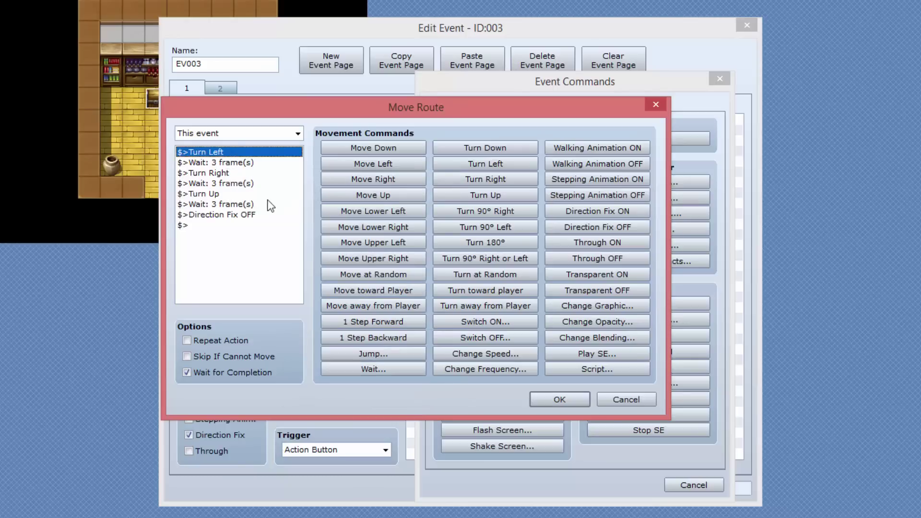
left_click(234, 214)
left_click(218, 163)
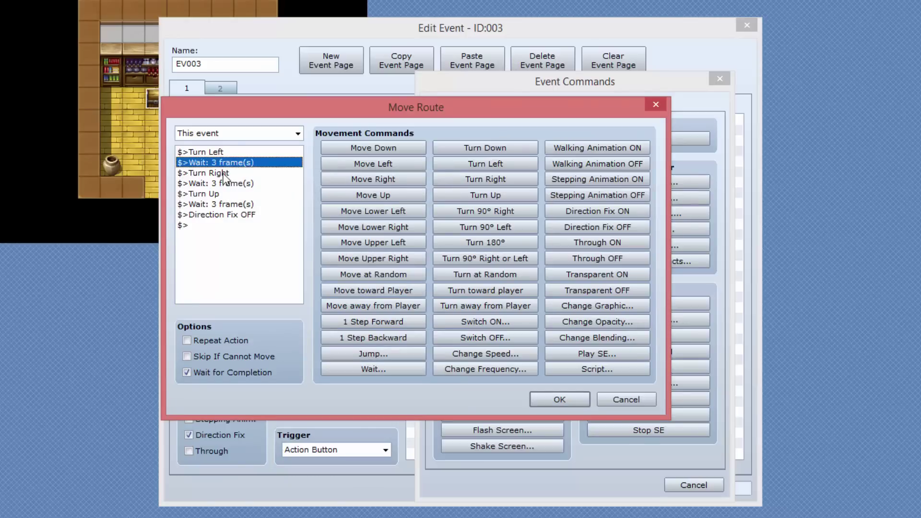
left_click(225, 173)
left_click(229, 185)
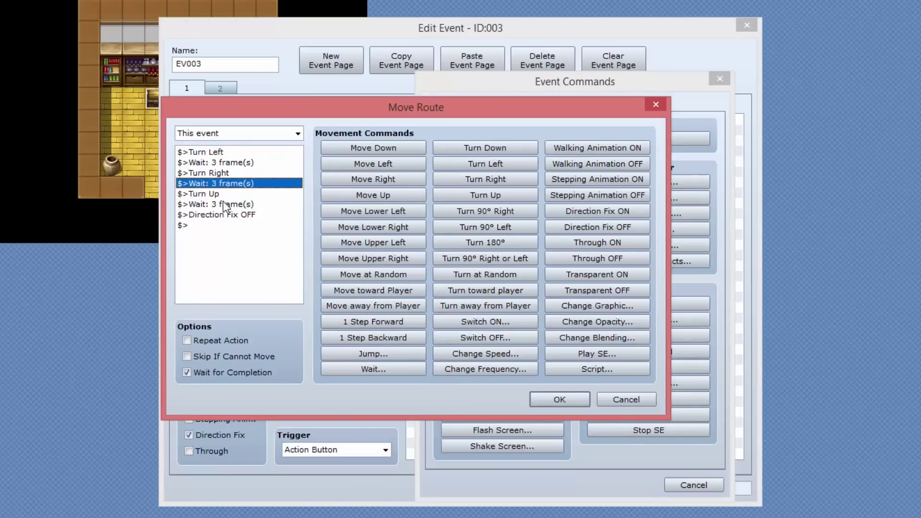
left_click(225, 194)
left_click(227, 204)
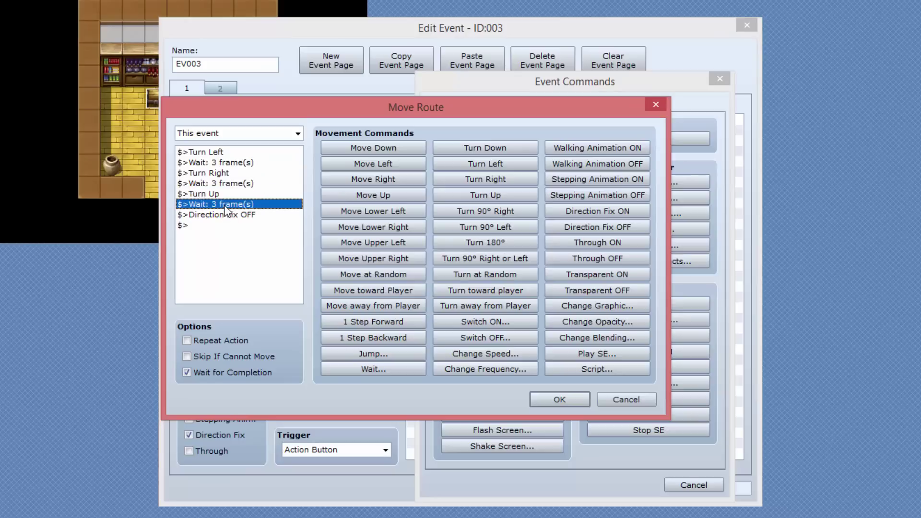
right_click(211, 214)
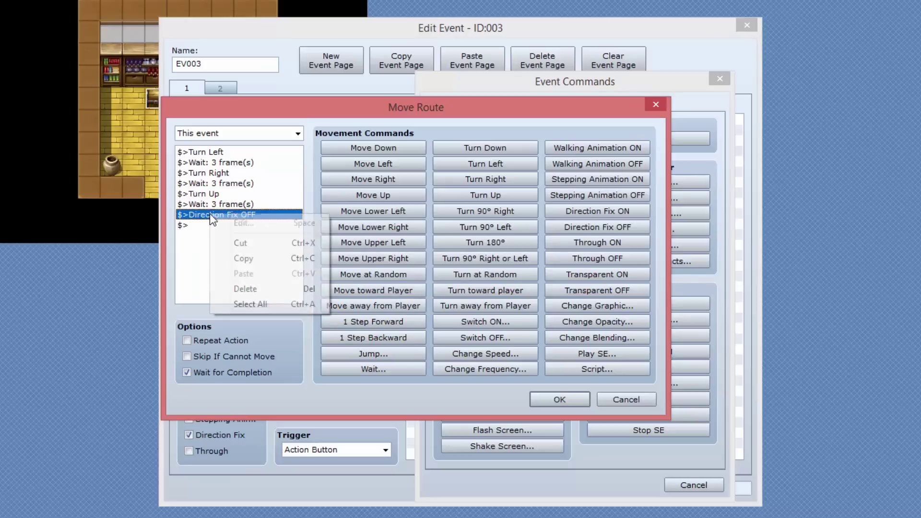
left_click(229, 243)
right_click(219, 153)
left_click(242, 207)
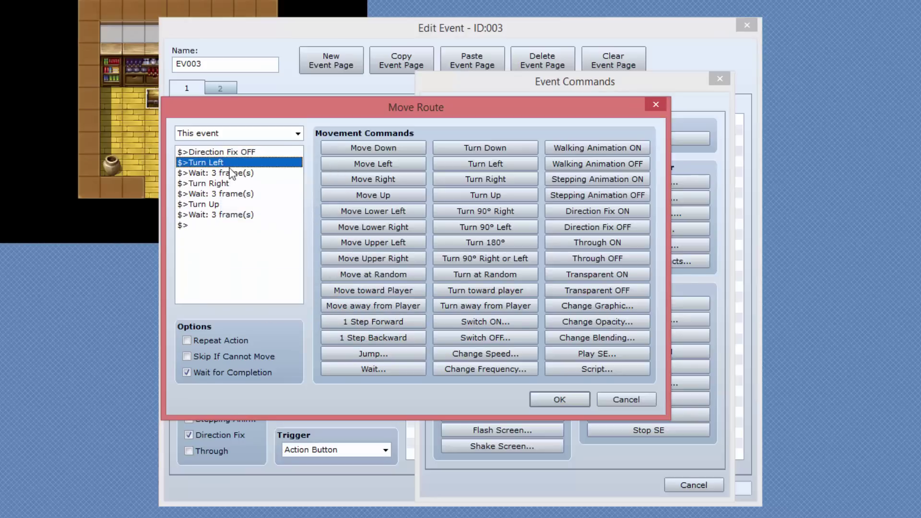
Review the reordered route steps and confirm the move route into the event.
left_click(216, 225)
right_click(213, 225)
left_click(193, 246)
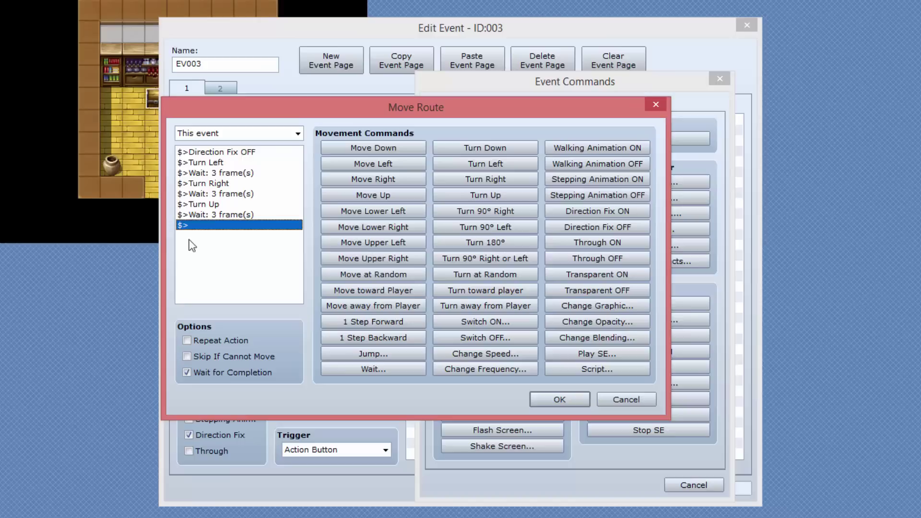
left_click(215, 152)
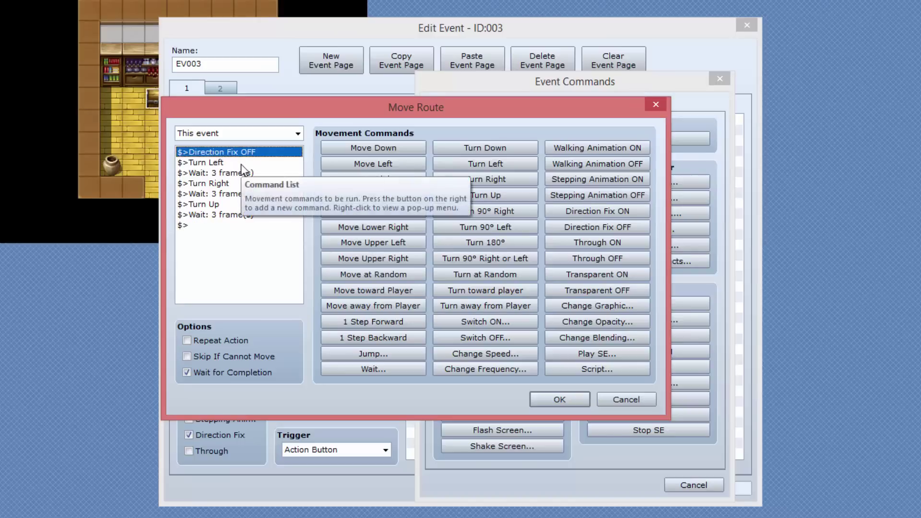
left_click_drag(230, 163, 223, 200)
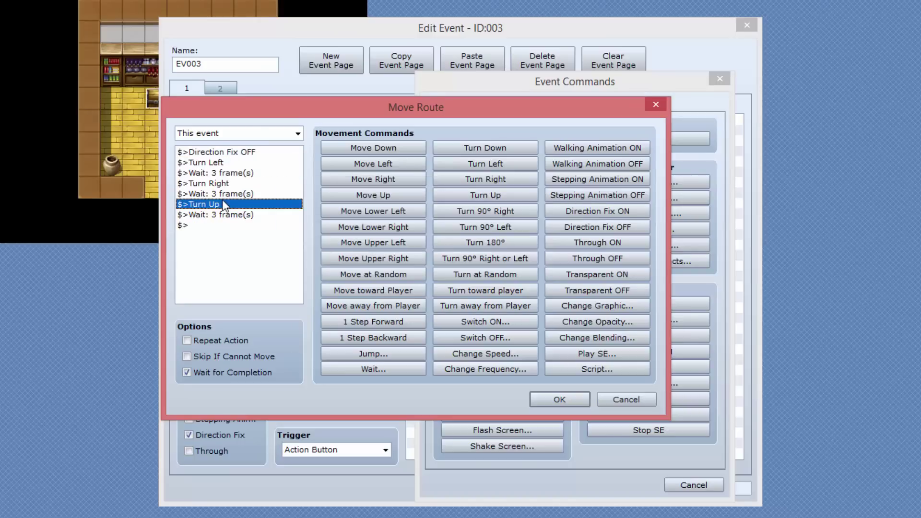
left_click(217, 225)
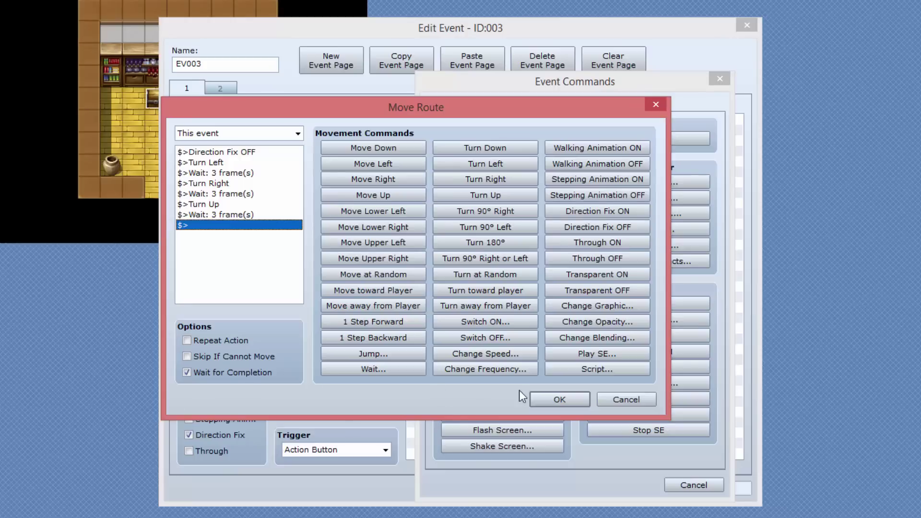
left_click(539, 396)
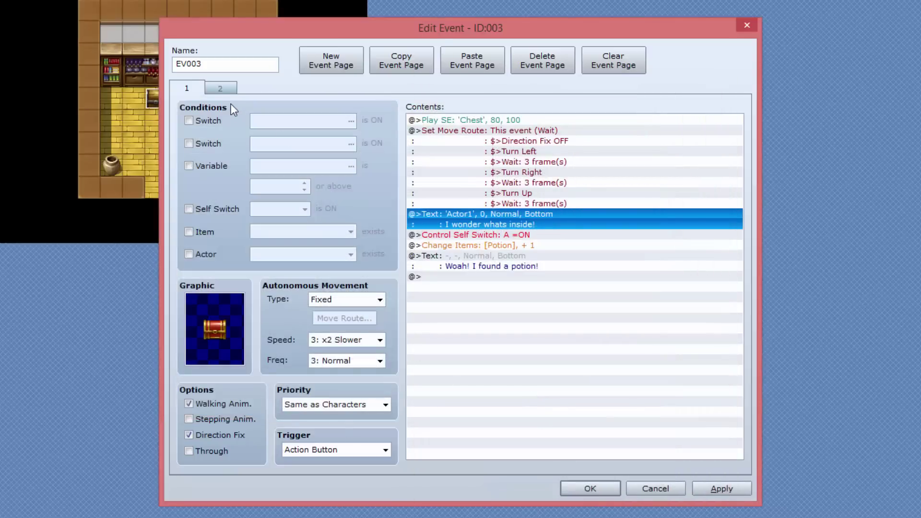
Confirm the chest event, save the project, and start a New Game playtest.
left_click(590, 488)
left_click(345, 30)
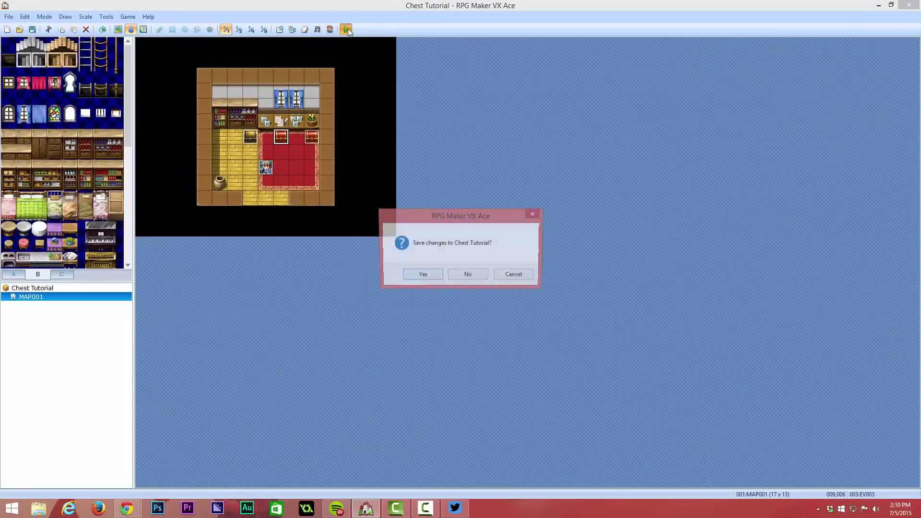
left_click(433, 275)
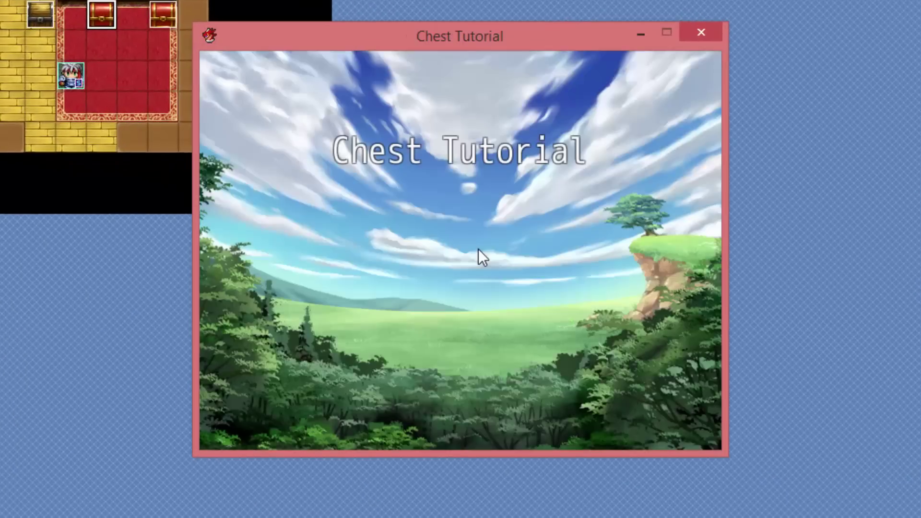
key("Return")
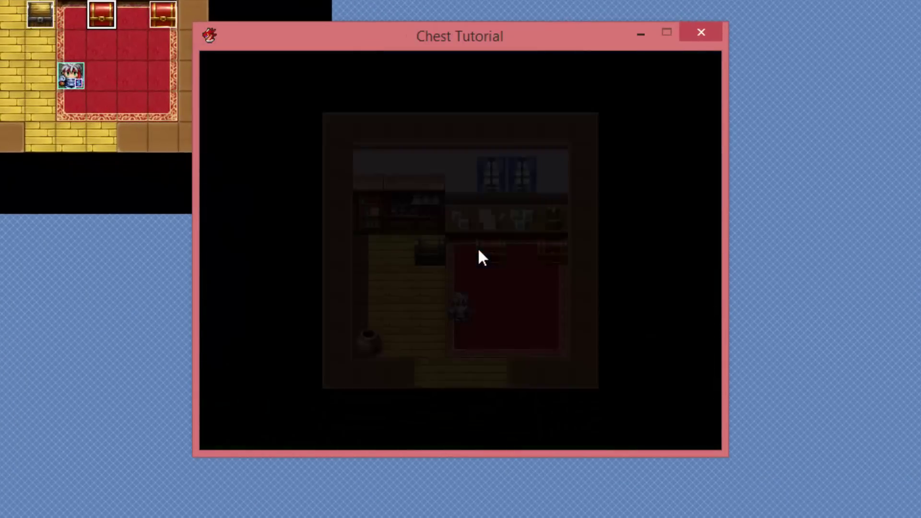
Open the chest to receive the Potion, then check it again for the empty-chest message.
left_click(478, 249)
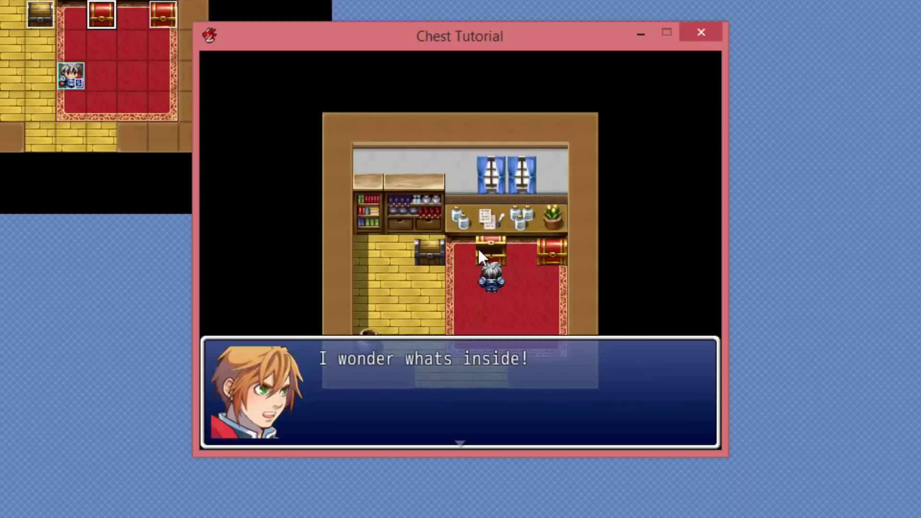
left_click(477, 247)
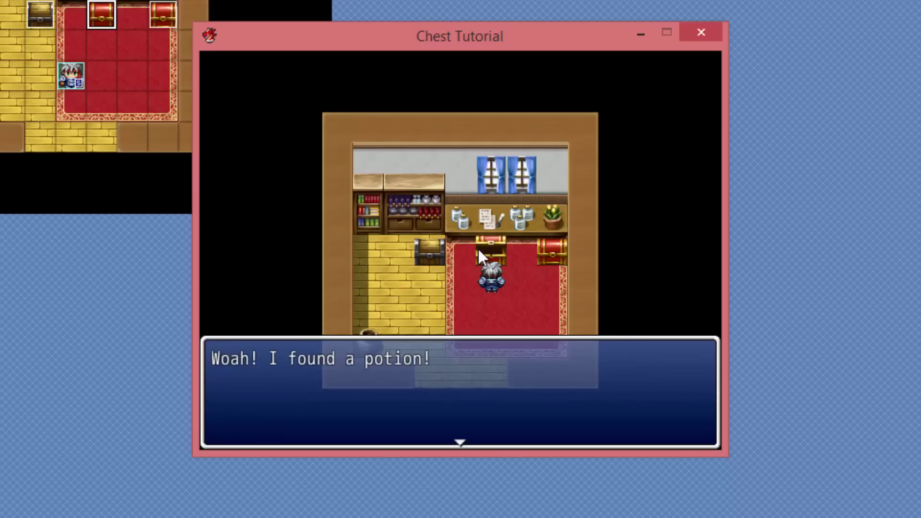
left_click(477, 248)
left_click(478, 247)
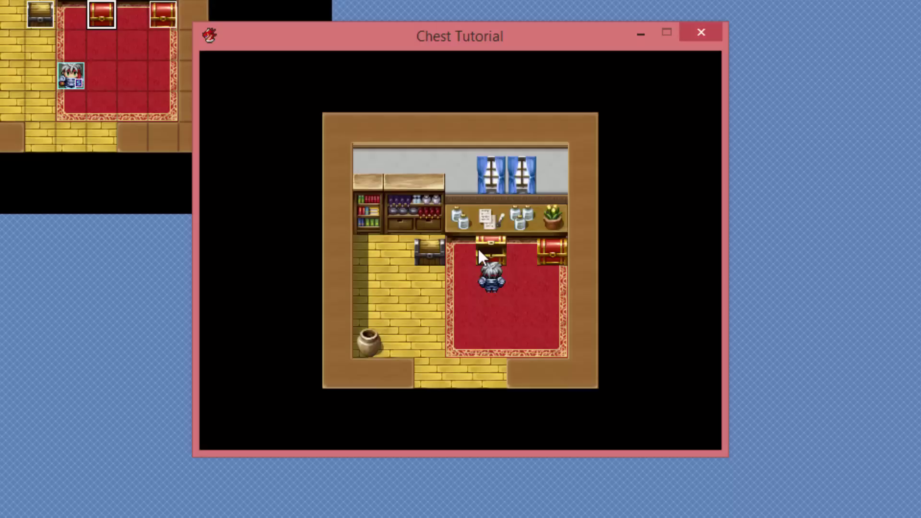
left_click(478, 247)
left_click(478, 248)
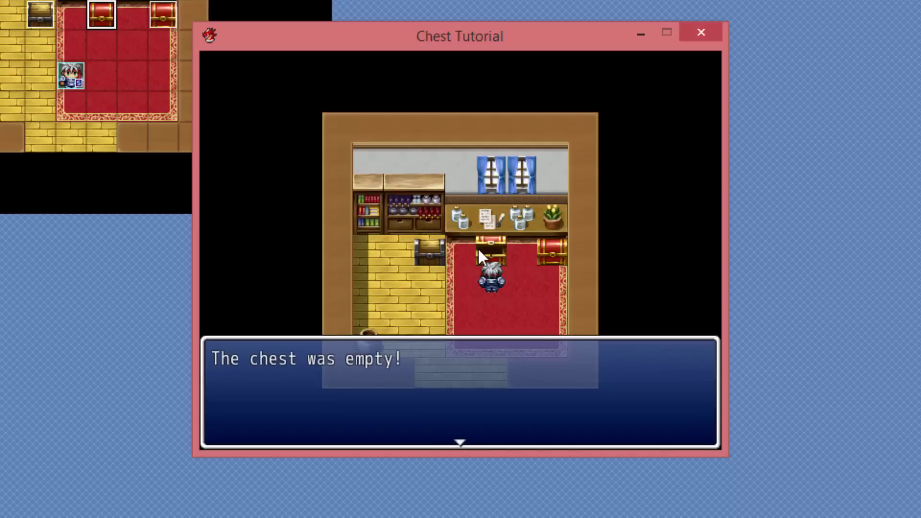
left_click(477, 248)
left_click(477, 247)
key("Return")
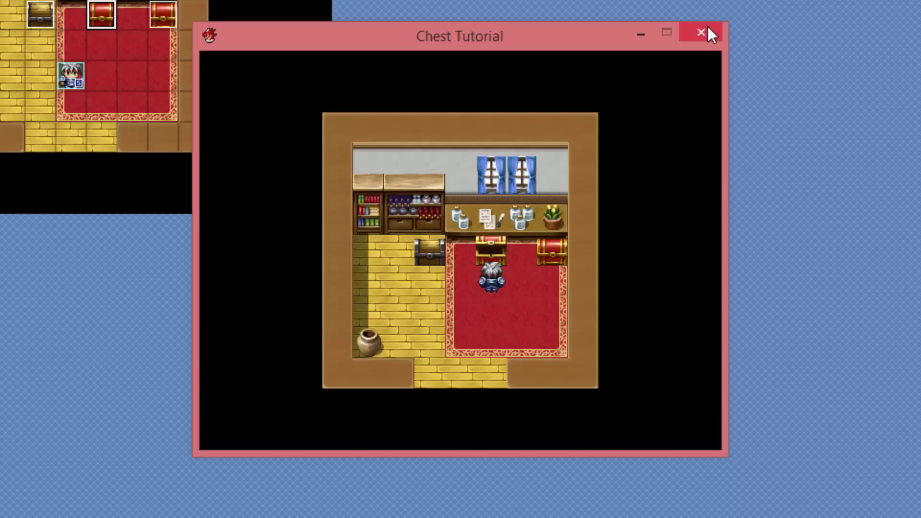
Close the game window to end the playtest and return to MAP001.
left_click(704, 32)
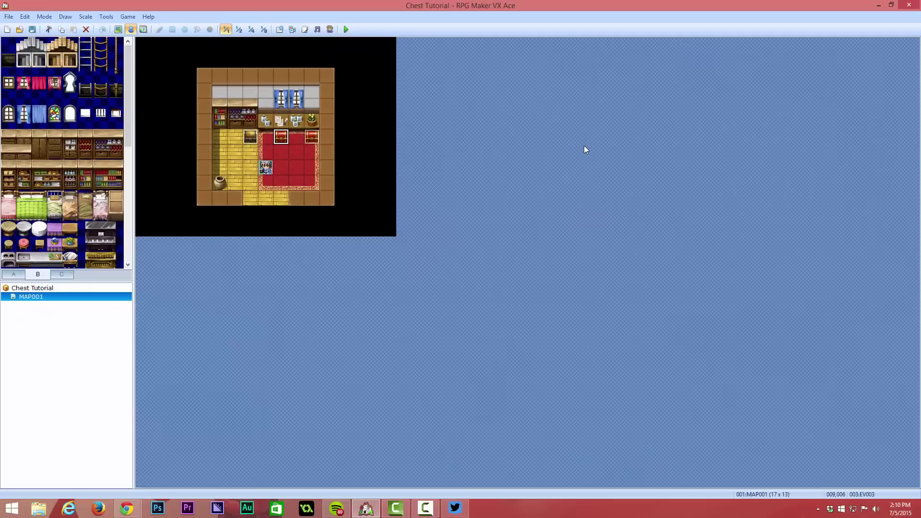